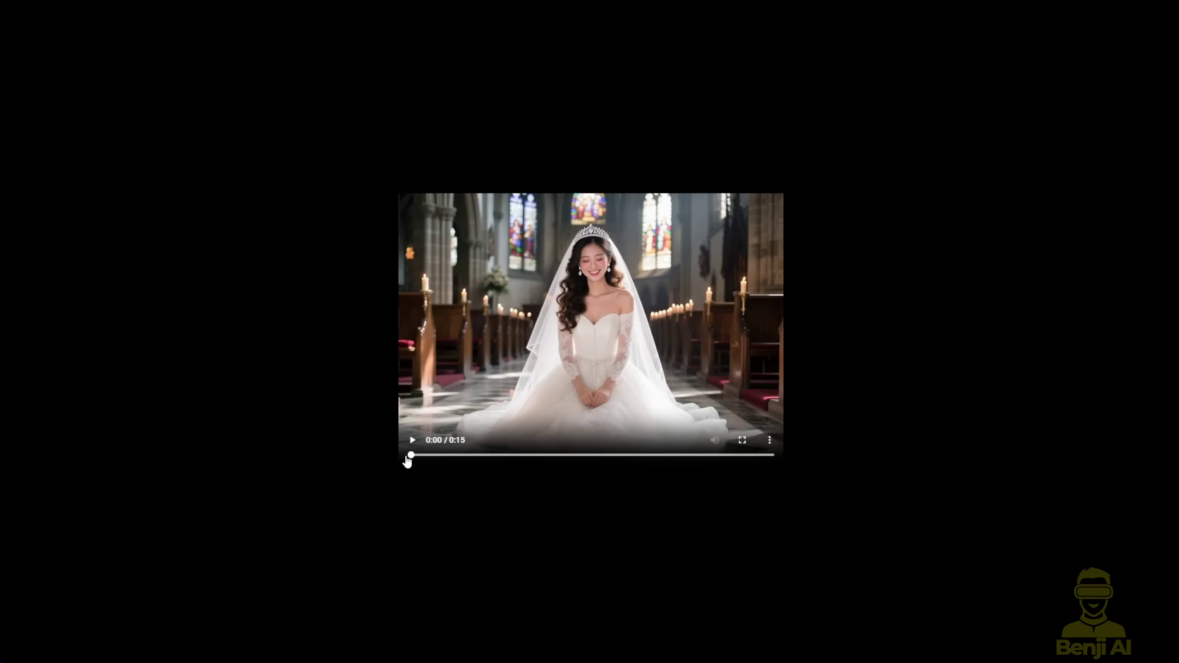
Start playback of the kneeling-bride church video in the player
{"action": "left_click", "coordinate": [412, 441]}
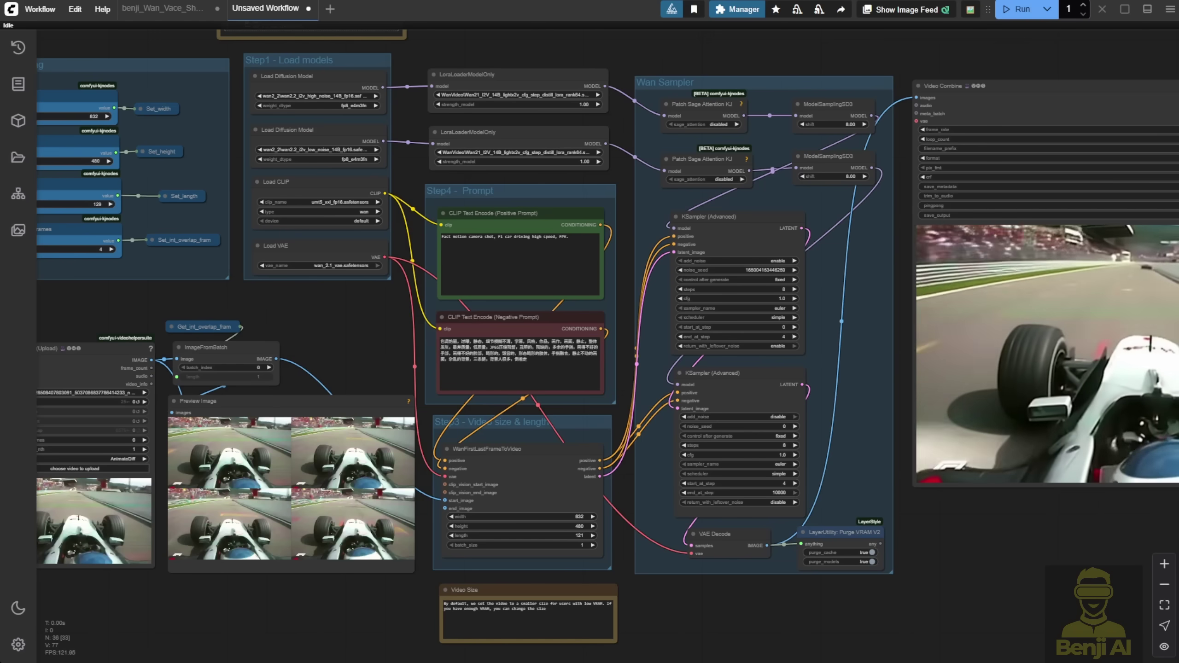
Zoom into the Video Setting group and inspect the WanFirstLastFrameToVideo node
{"action": "left_click_drag", "start_coordinate": [306, 329], "coordinate": [481, 106]}
{"action": "scroll", "coordinate": [597, 222], "scroll_direction": "up", "scroll_amount": 5}
{"action": "scroll", "coordinate": [630, 254], "scroll_direction": "up", "scroll_amount": 2}
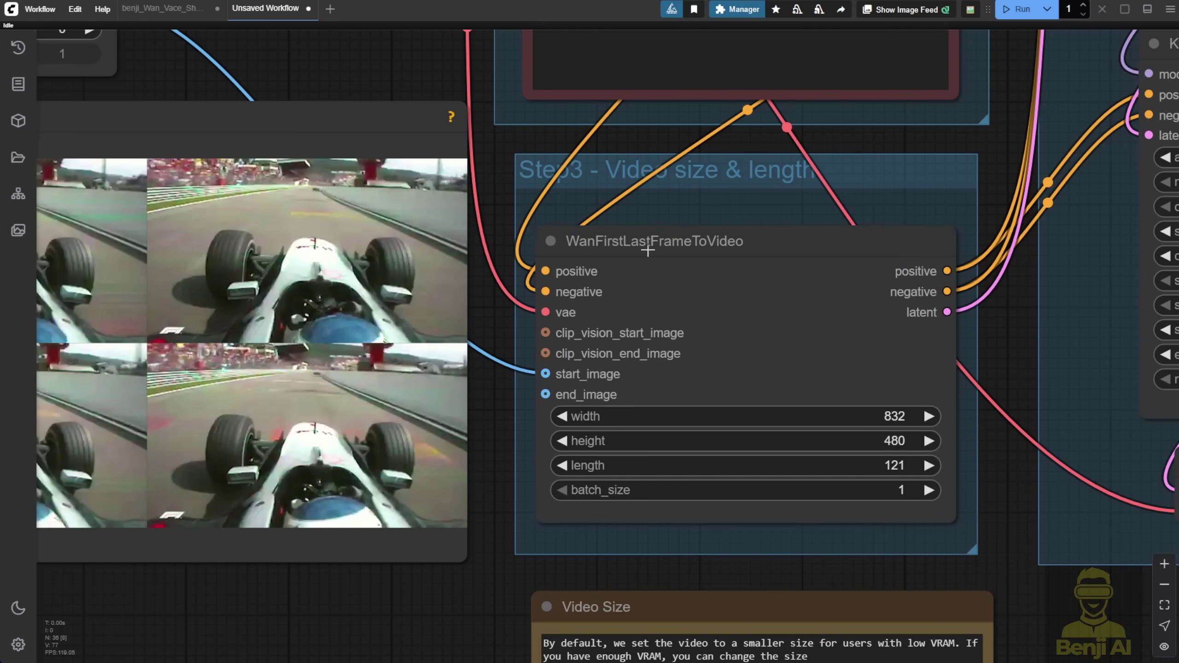
{"action": "left_click", "coordinate": [647, 251]}
{"action": "left_click", "coordinate": [462, 599]}
Look over the Preview Image frames next to the Load Video node
{"action": "left_click_drag", "start_coordinate": [438, 602], "coordinate": [866, 586]}
{"action": "scroll", "coordinate": [883, 549], "scroll_direction": "down", "scroll_amount": 1}
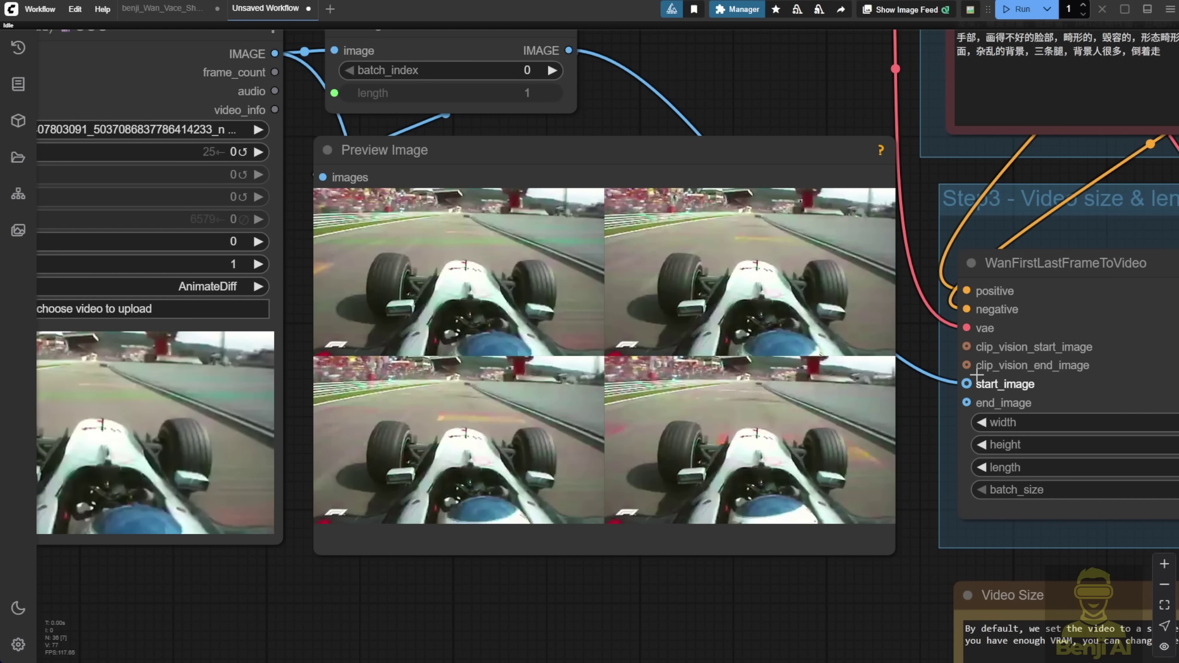
{"action": "left_click_drag", "start_coordinate": [767, 81], "coordinate": [873, 164]}
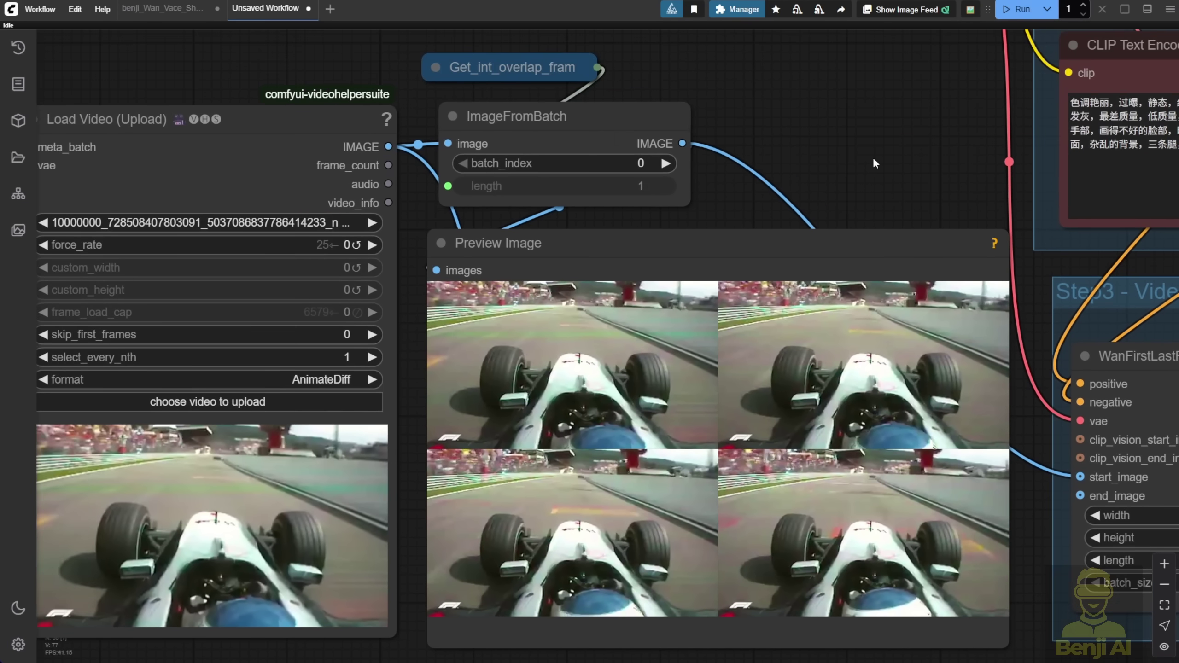
{"action": "left_click_drag", "start_coordinate": [686, 272], "coordinate": [657, 184]}
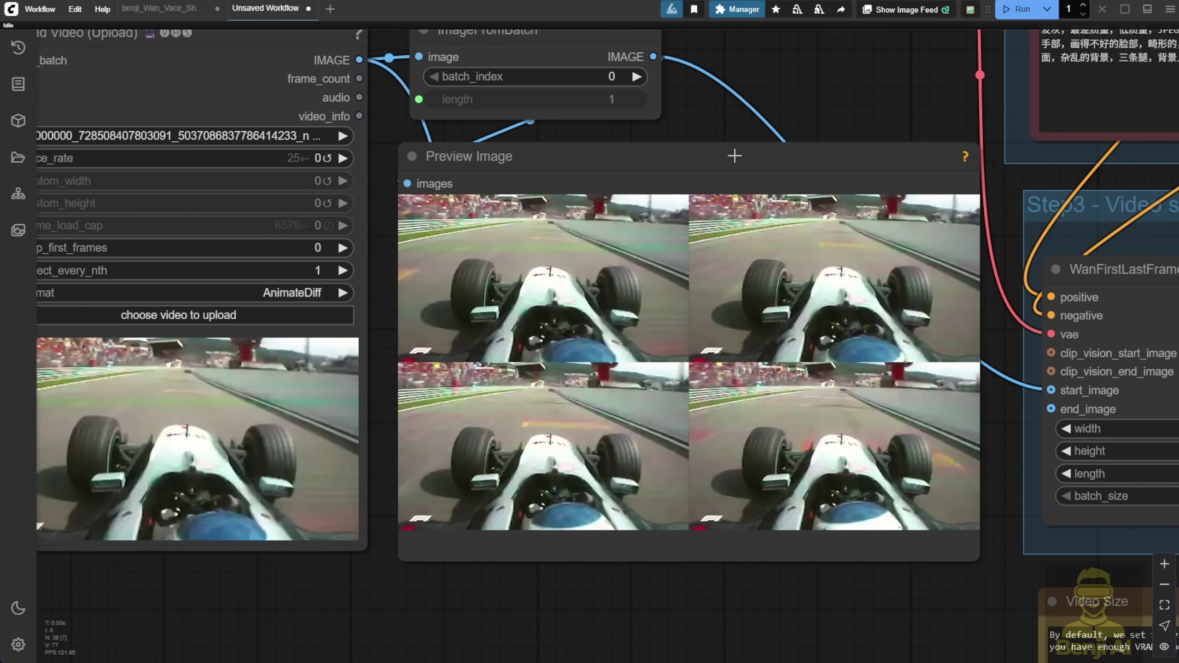
{"action": "left_click", "coordinate": [810, 362]}
{"action": "scroll", "coordinate": [810, 361], "scroll_direction": "down", "scroll_amount": 2}
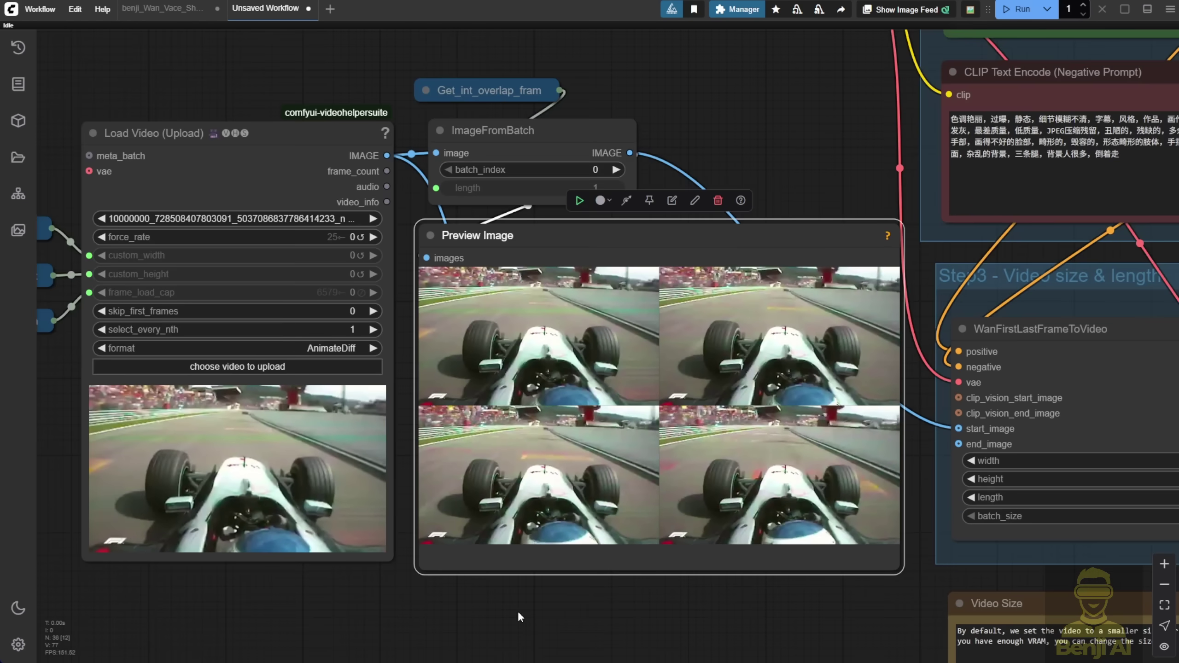
Zoom out past KSampler and Video Size to the sampler and Video Combine output
{"action": "left_click_drag", "start_coordinate": [1002, 399], "coordinate": [806, 267]}
{"action": "left_click_drag", "start_coordinate": [1038, 270], "coordinate": [268, 427]}
{"action": "scroll", "coordinate": [836, 343], "scroll_direction": "down", "scroll_amount": 8}
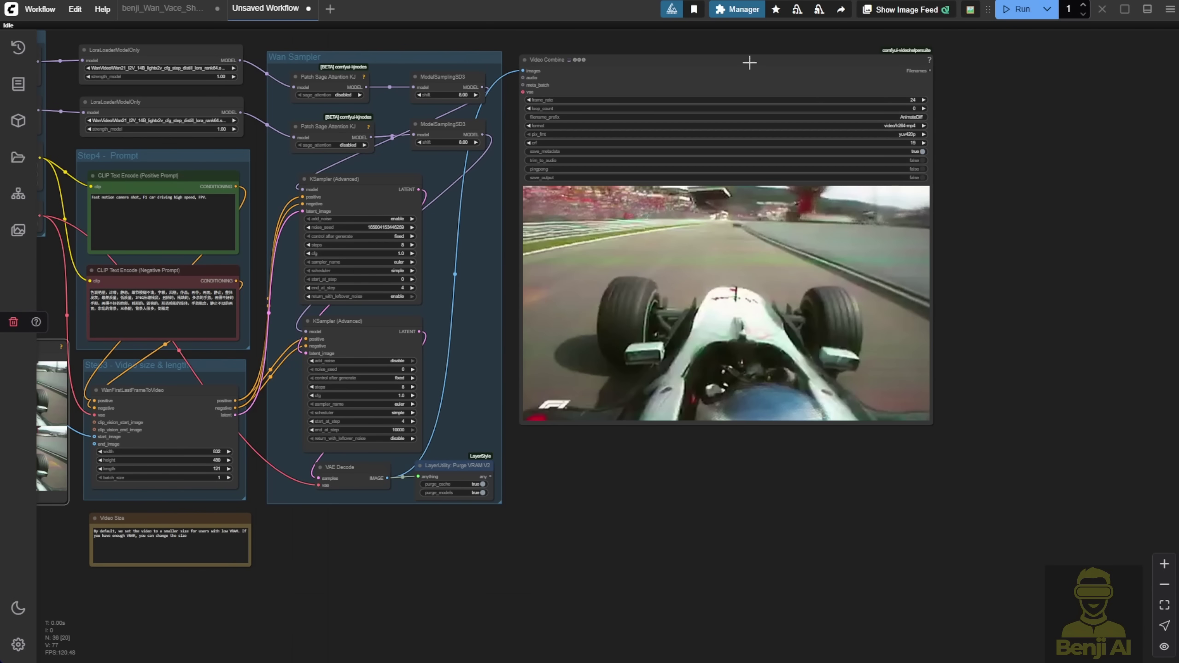
Open the Video Combine node's generated F1 video in a full preview
{"action": "left_click_drag", "start_coordinate": [650, 59], "coordinate": [650, 134]}
{"action": "scroll", "coordinate": [708, 298], "scroll_direction": "up", "scroll_amount": 3}
{"action": "right_click", "coordinate": [696, 262]}
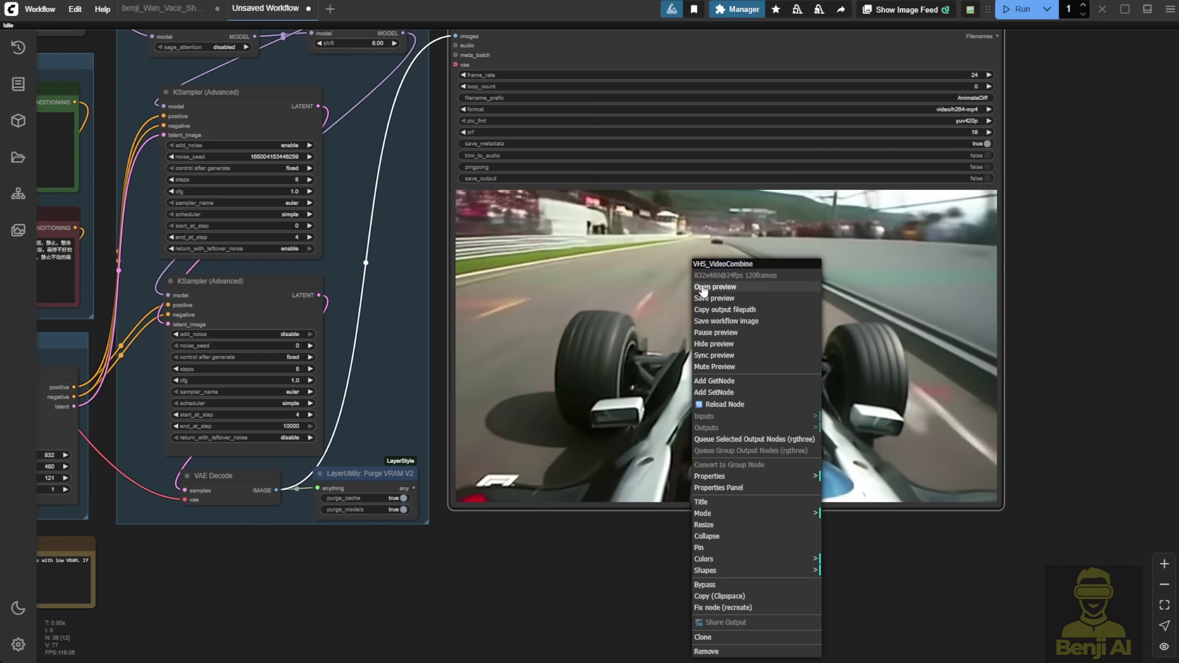
{"action": "left_click", "coordinate": [715, 287]}
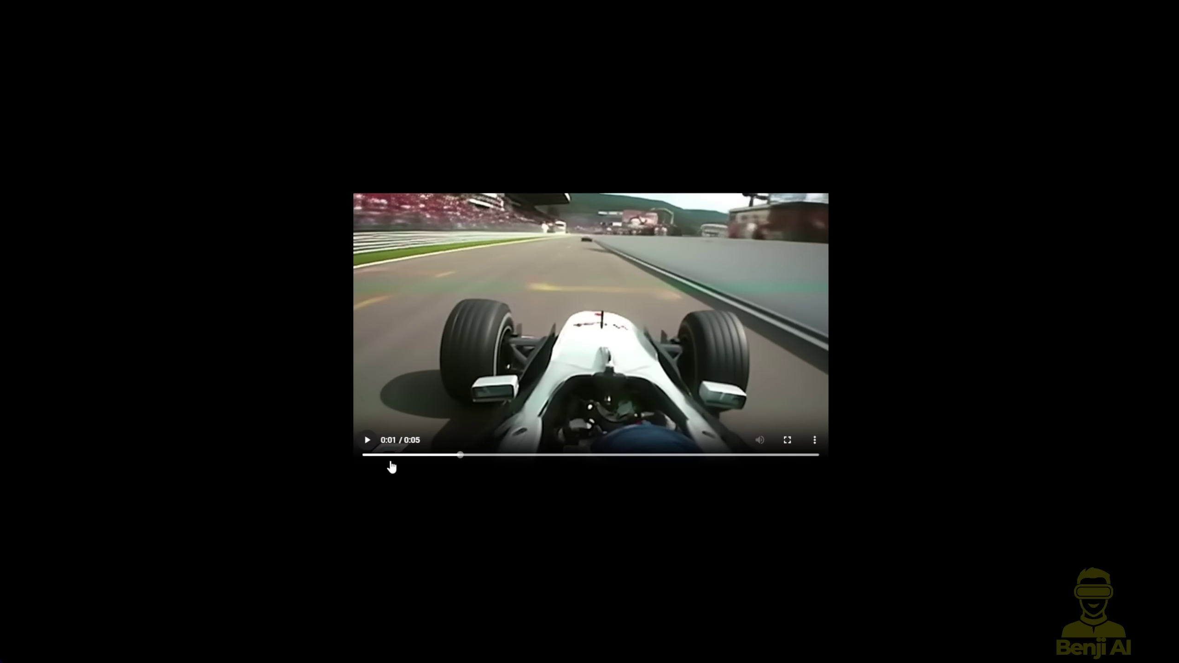
Scrub, pause, rewind to 0:01 and replay the F1 clip to its end
{"action": "mouse_move", "coordinate": [385, 458]}
{"action": "left_mouse_down"}
{"action": "mouse_move", "coordinate": [363, 457]}
{"action": "mouse_move", "coordinate": [393, 457]}
{"action": "left_mouse_up"}
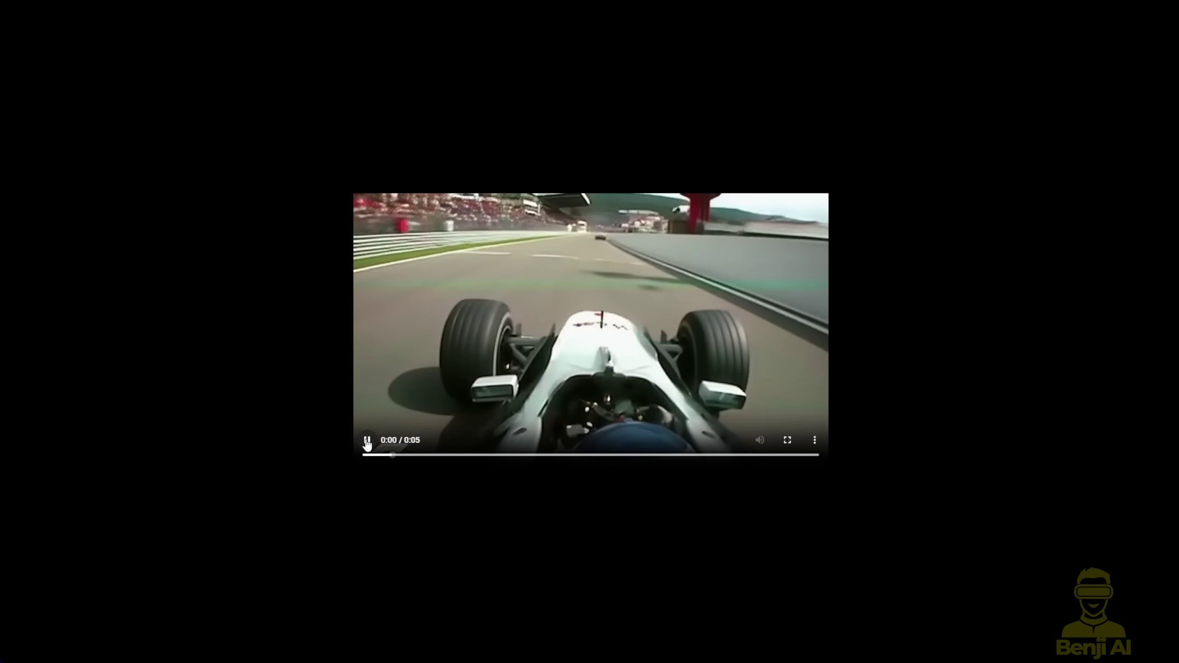
{"action": "left_click", "coordinate": [367, 440]}
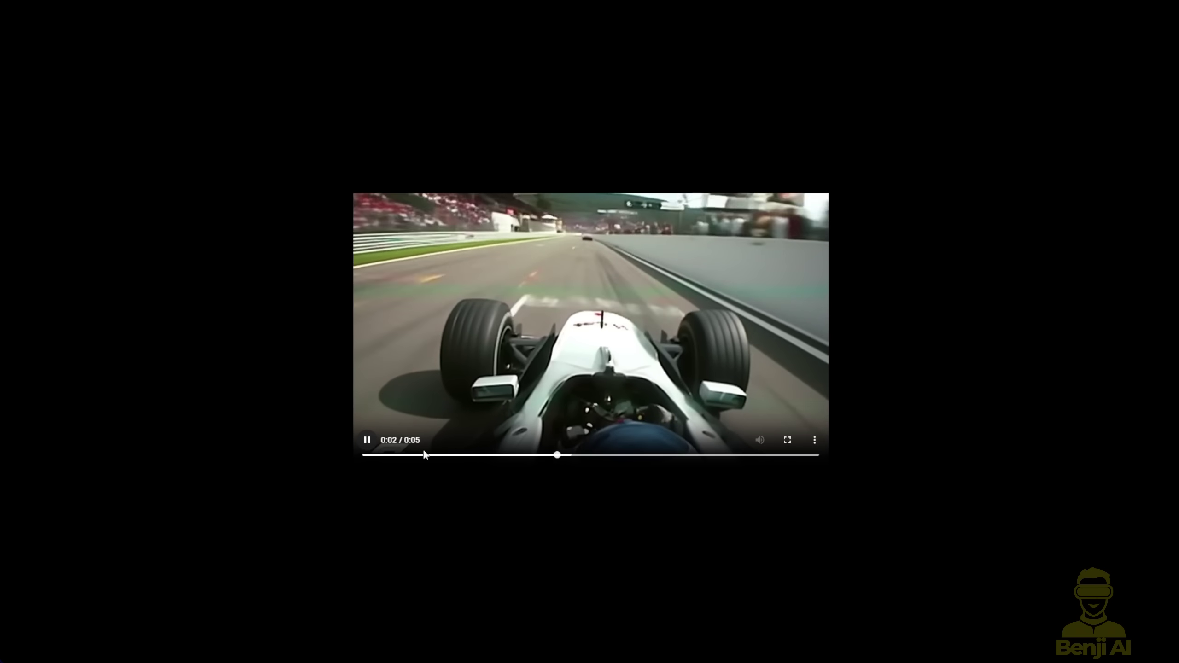
{"action": "left_click", "coordinate": [376, 447]}
{"action": "left_click_drag", "start_coordinate": [452, 457], "coordinate": [761, 466]}
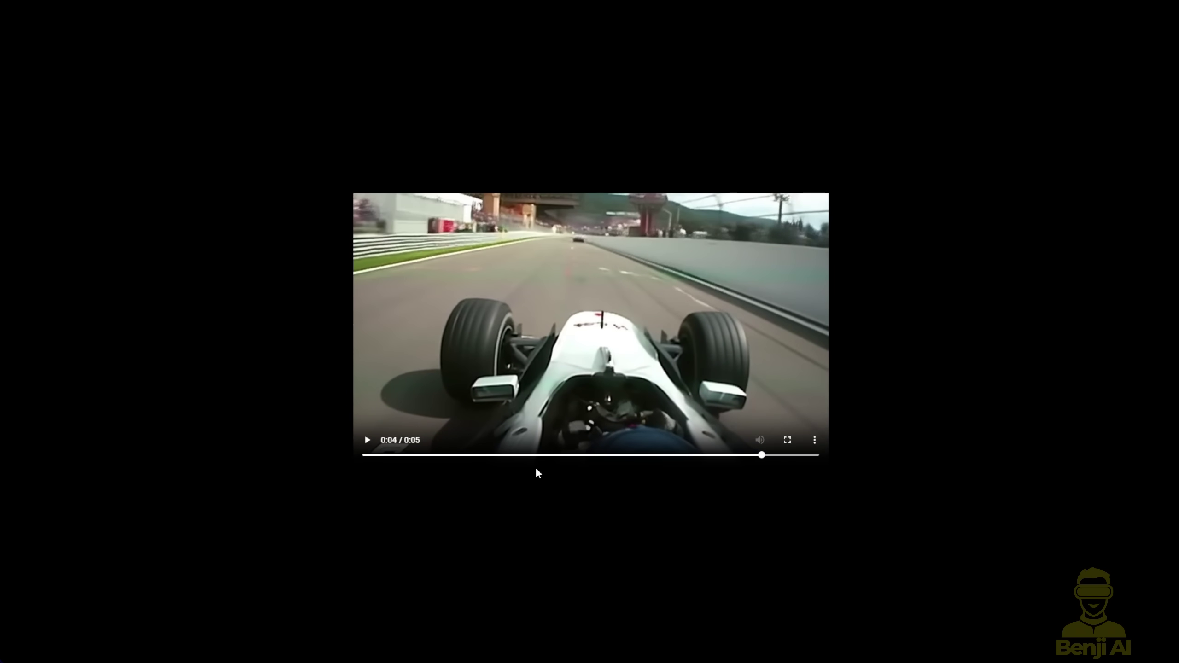
{"action": "left_click", "coordinate": [367, 439]}
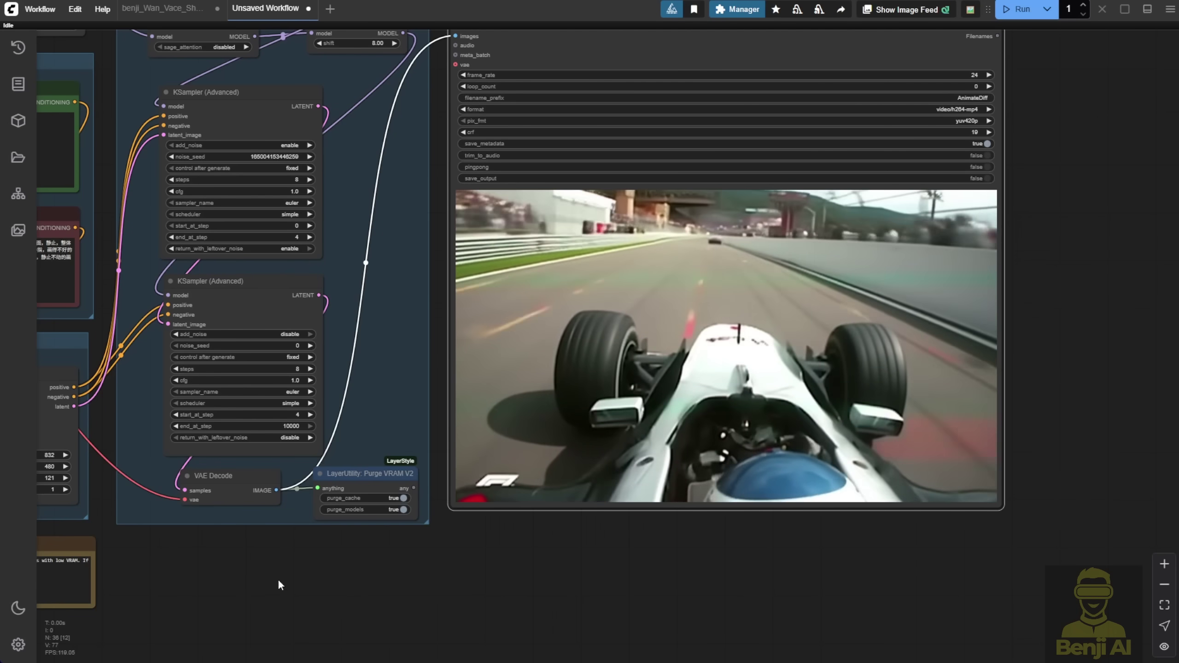
{"action": "scroll", "coordinate": [279, 578], "scroll_direction": "down", "scroll_amount": 3}
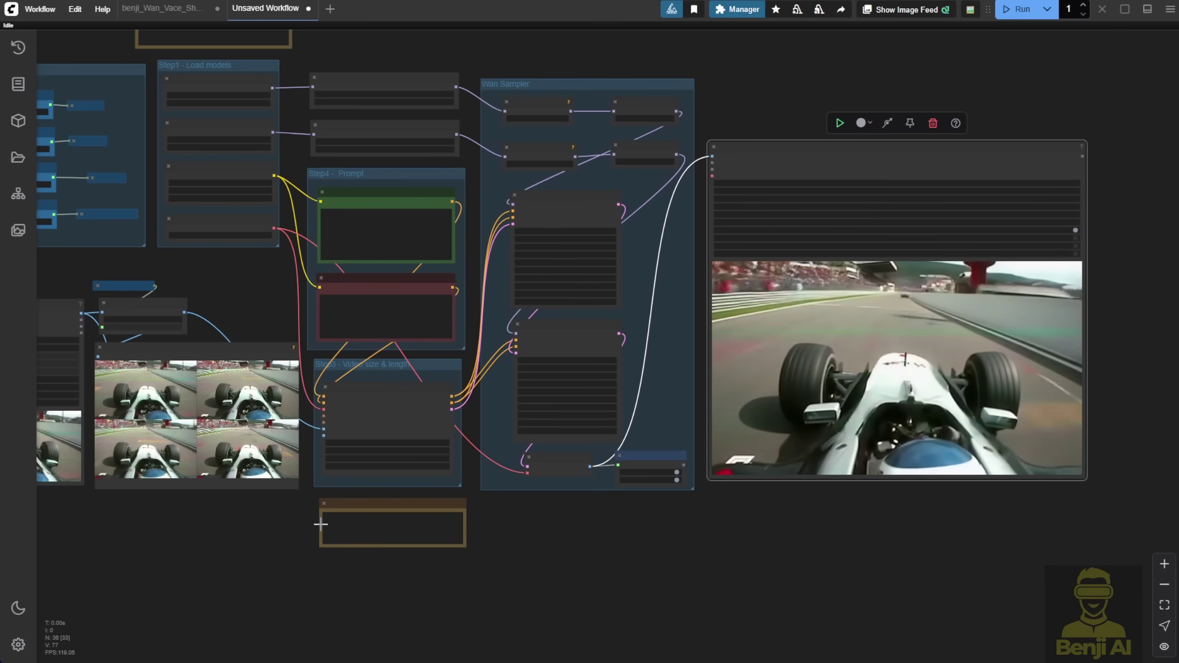
{"action": "scroll", "coordinate": [320, 523], "scroll_direction": "up", "scroll_amount": 3}
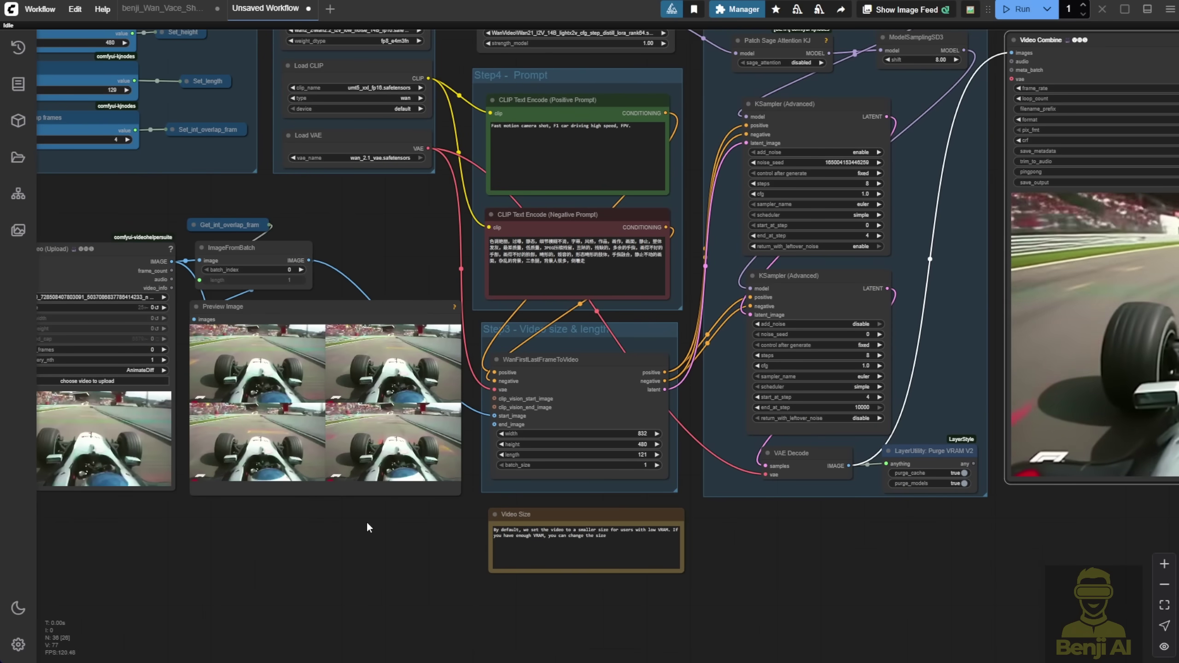
{"action": "scroll", "coordinate": [496, 511], "scroll_direction": "down", "scroll_amount": 2}
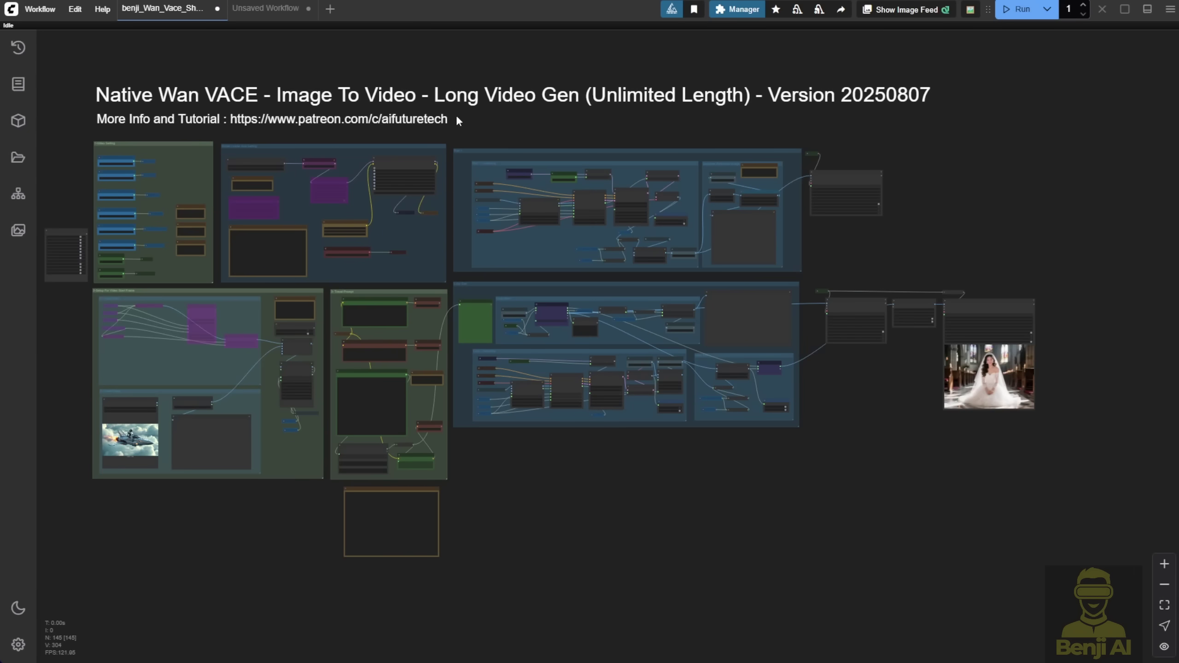
Zoom into the VACE workflow's Load Video and Load Image start-frame groups
{"action": "scroll", "coordinate": [456, 119], "scroll_direction": "up", "scroll_amount": 2}
{"action": "left_click_drag", "start_coordinate": [499, 138], "coordinate": [590, 146]}
{"action": "scroll", "coordinate": [540, 169], "scroll_direction": "up", "scroll_amount": 1}
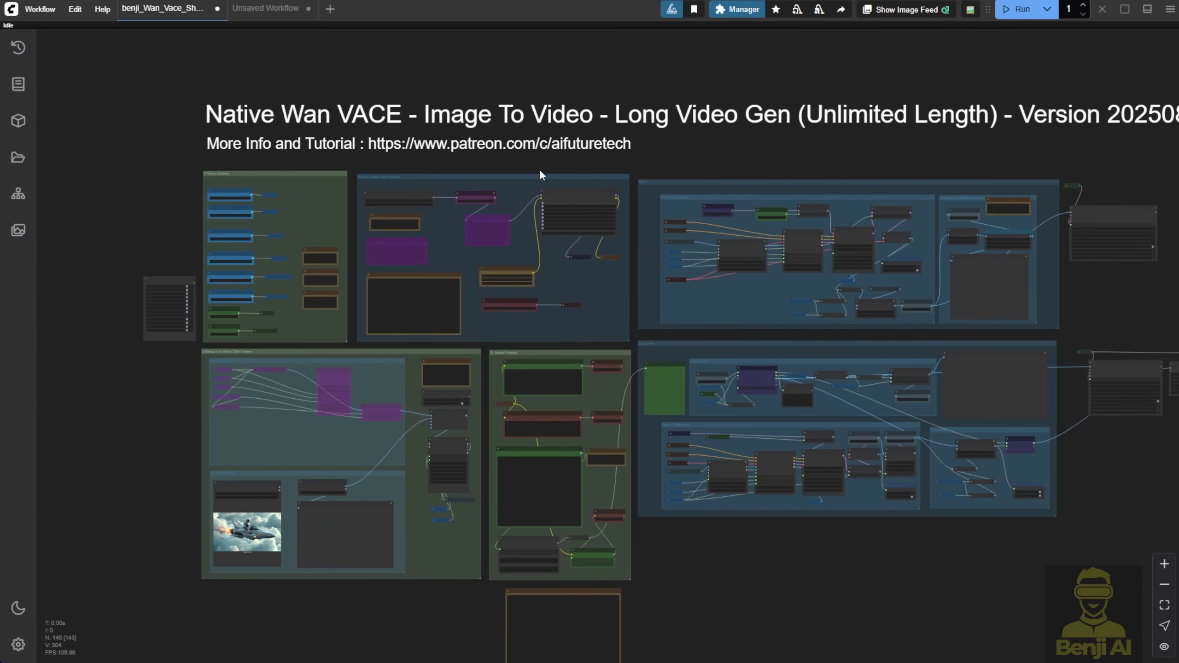
{"action": "scroll", "coordinate": [540, 168], "scroll_direction": "up", "scroll_amount": 2}
{"action": "scroll", "coordinate": [368, 271], "scroll_direction": "up", "scroll_amount": 1}
{"action": "scroll", "coordinate": [281, 205], "scroll_direction": "down", "scroll_amount": 1}
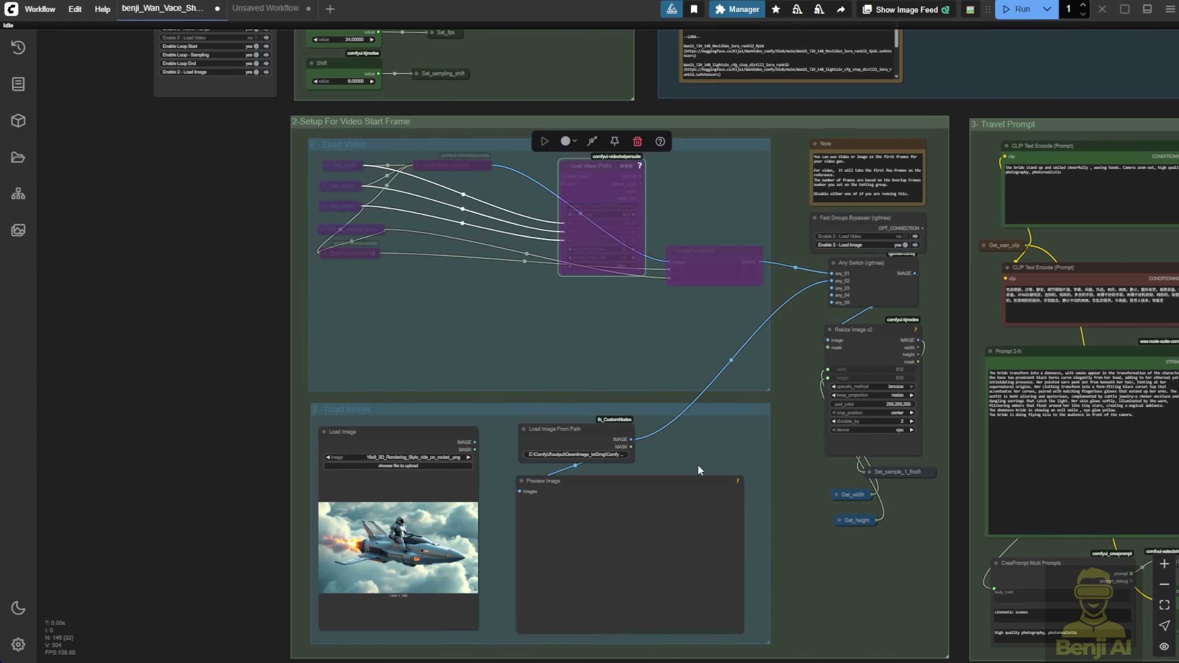
Select the empty Preview Image node, then pan across to the travel prompt nodes
{"action": "left_click", "coordinate": [700, 502]}
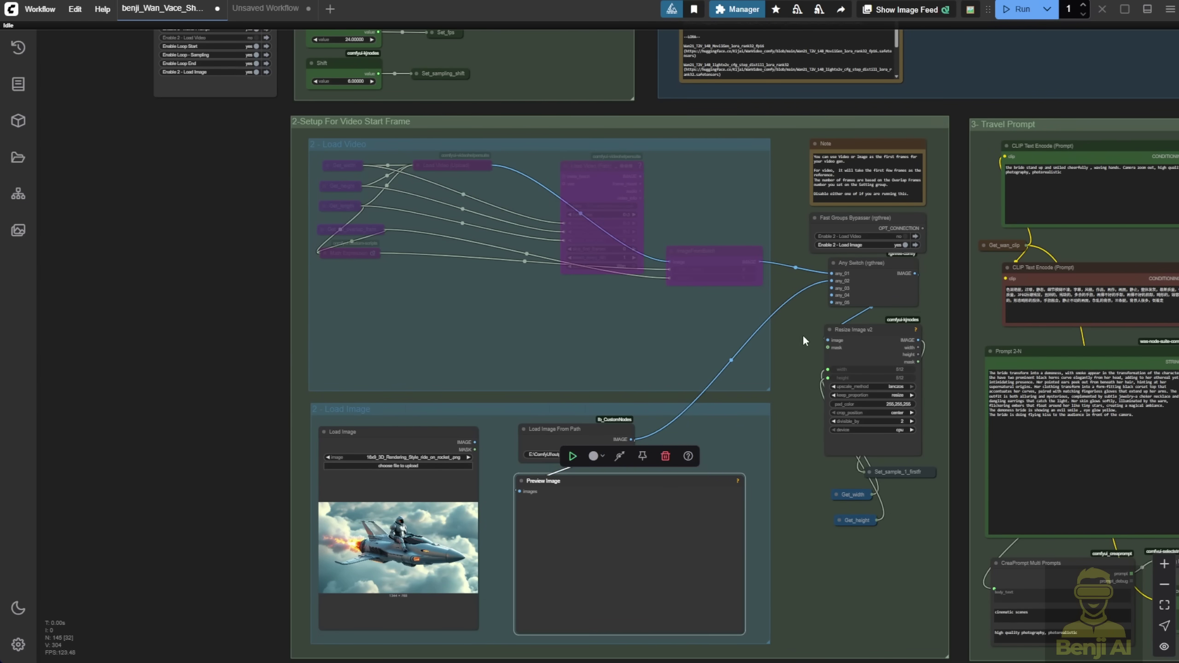
{"action": "scroll", "coordinate": [795, 339], "scroll_direction": "right", "scroll_amount": 10}
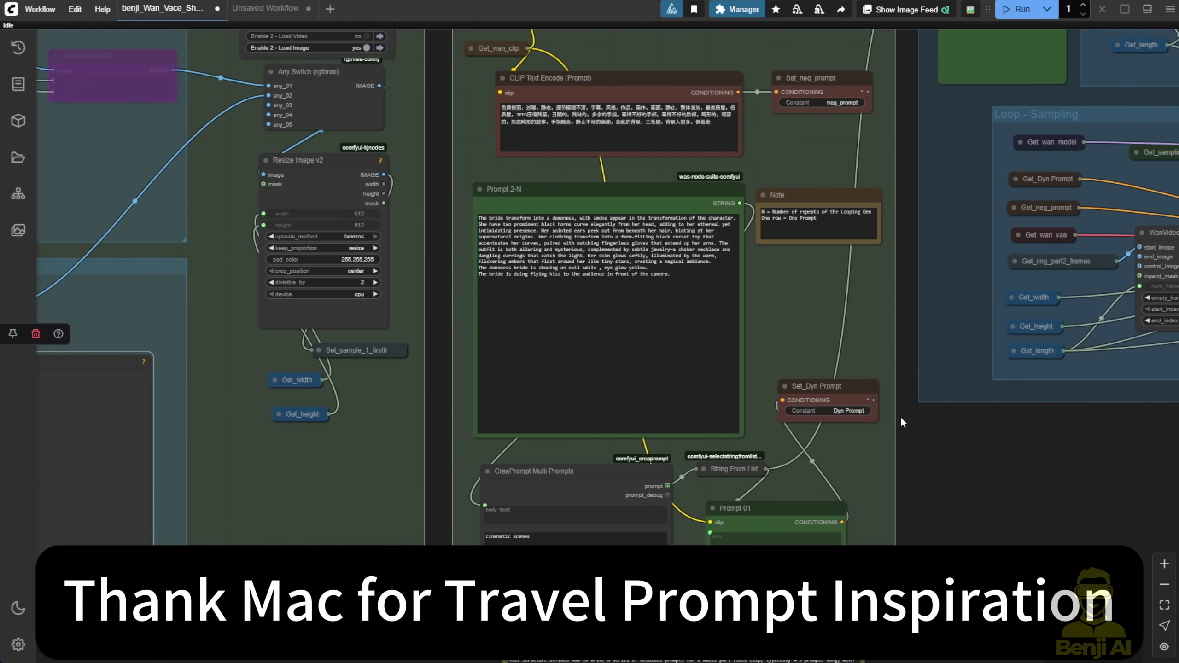
{"action": "left_click_drag", "start_coordinate": [900, 417], "coordinate": [447, 524]}
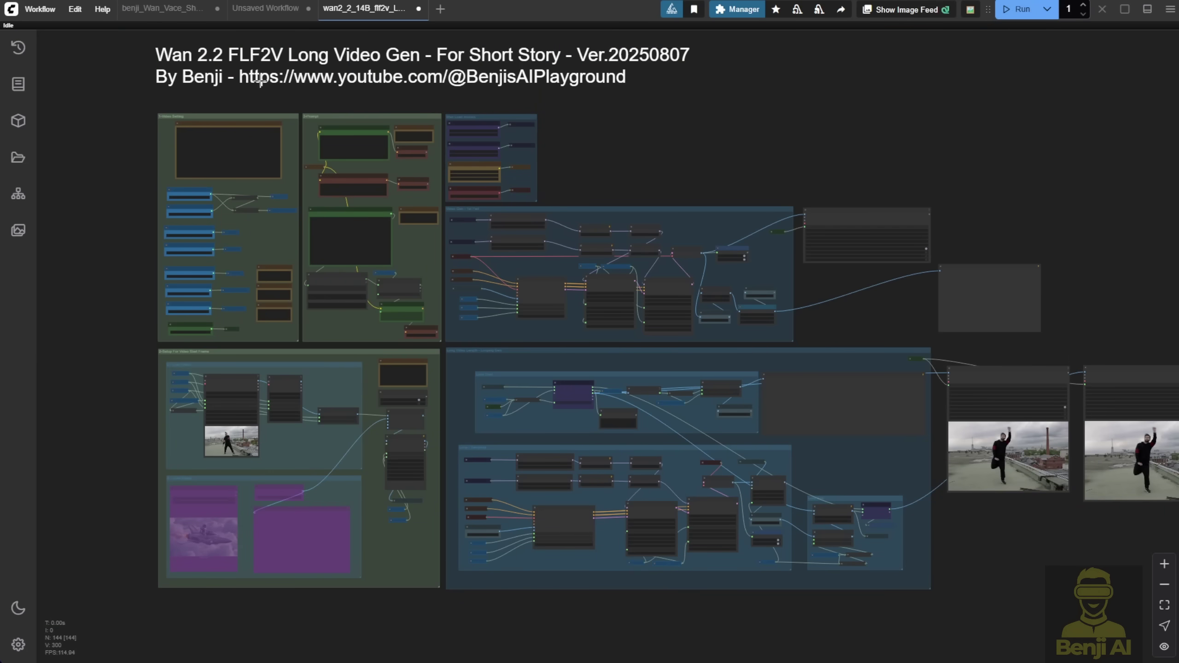
Navigate the Looping Gen group over to the loop's end nodes
{"action": "scroll", "coordinate": [185, 148], "scroll_direction": "up", "scroll_amount": 2}
{"action": "scroll", "coordinate": [197, 263], "scroll_direction": "up", "scroll_amount": 7}
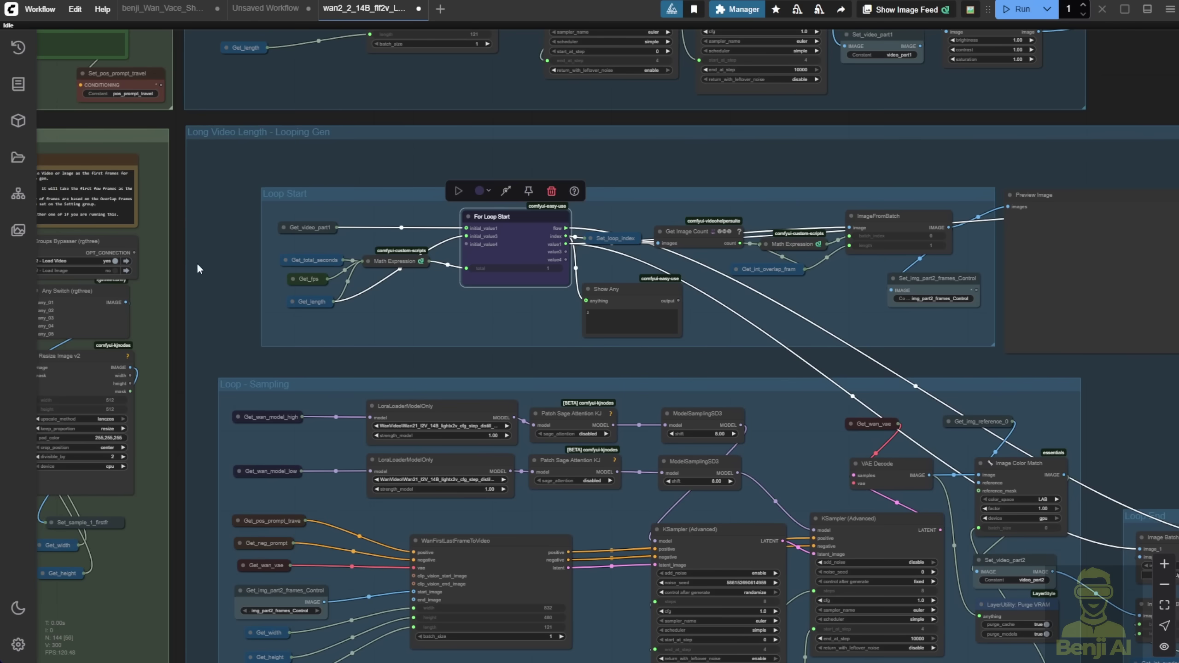
{"action": "scroll", "coordinate": [234, 280], "scroll_direction": "down", "scroll_amount": 1}
{"action": "left_click_drag", "start_coordinate": [234, 280], "coordinate": [189, 219]}
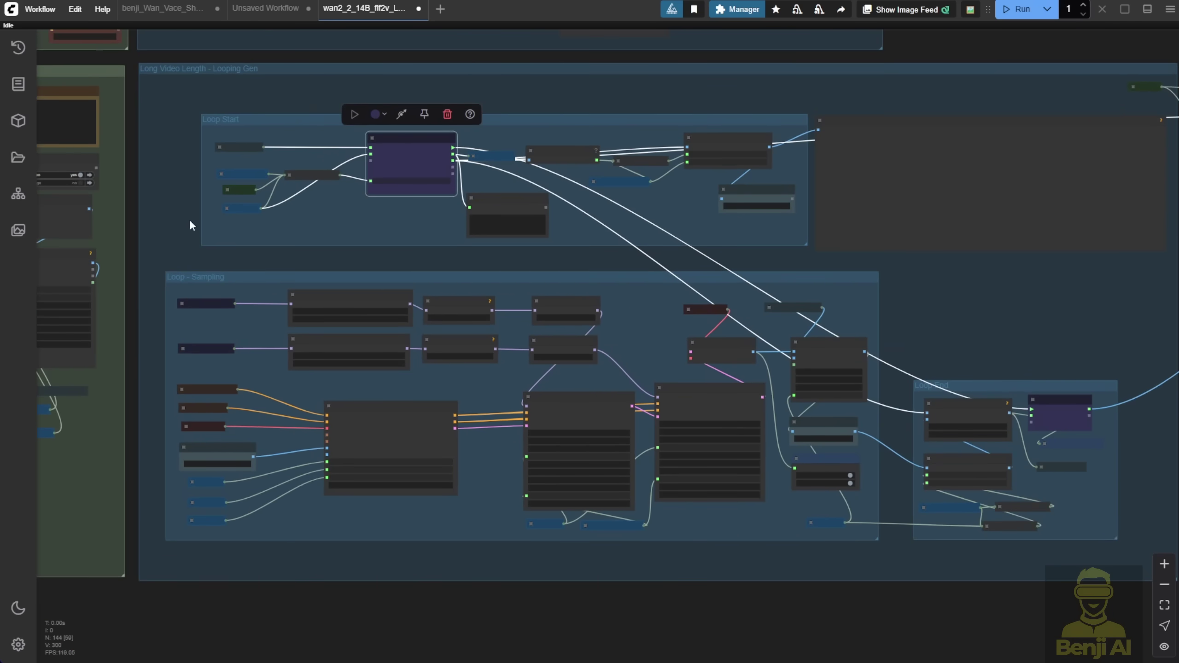
{"action": "scroll", "coordinate": [171, 213], "scroll_direction": "up", "scroll_amount": 1}
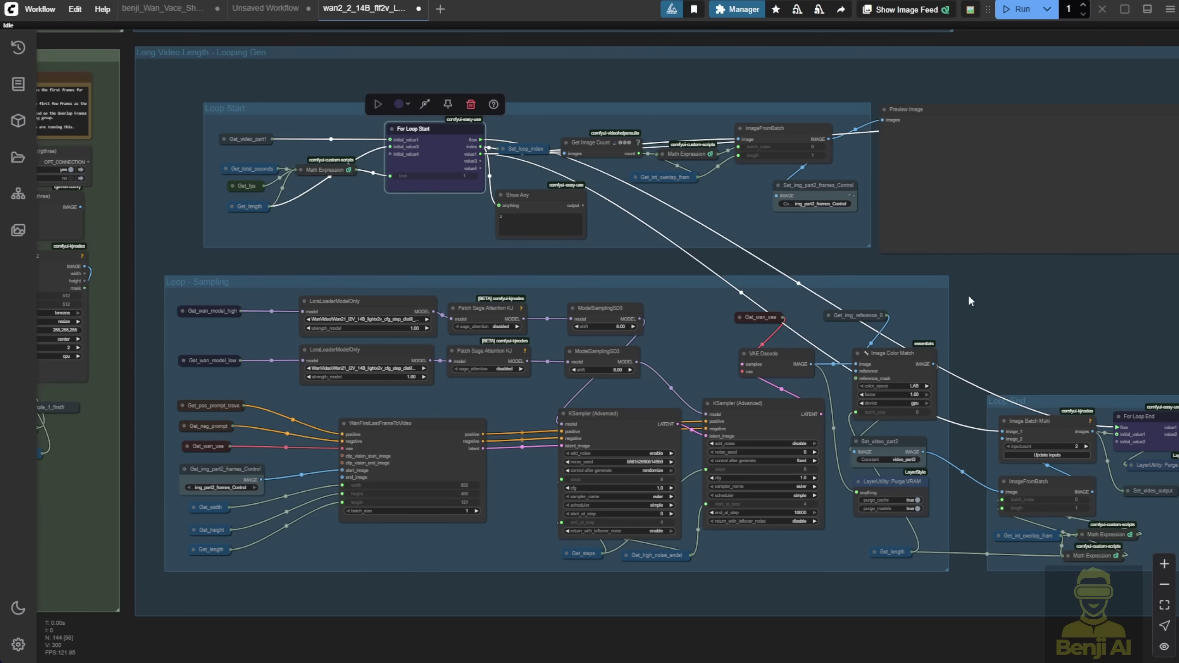
{"action": "left_click_drag", "start_coordinate": [1025, 333], "coordinate": [908, 335]}
{"action": "scroll", "coordinate": [904, 322], "scroll_direction": "down", "scroll_amount": 3}
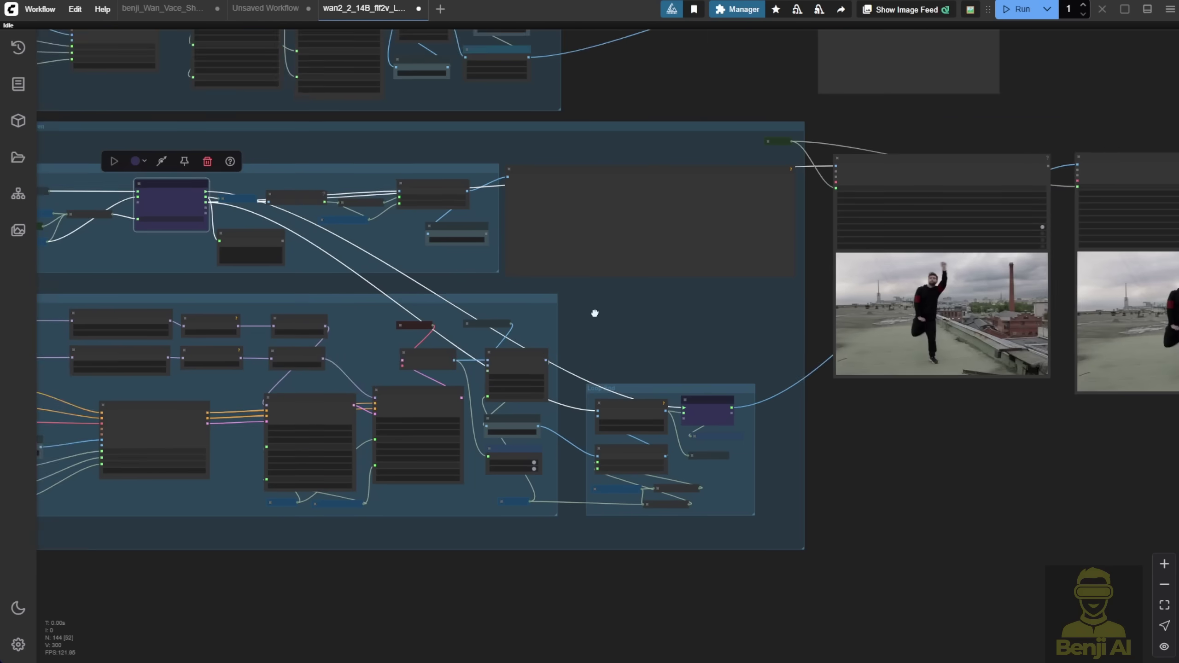
Bring both Video Combine outputs into view and resume the final rooftop dancer preview
{"action": "left_click_drag", "start_coordinate": [595, 313], "coordinate": [683, 287]}
{"action": "left_click_drag", "start_coordinate": [829, 323], "coordinate": [726, 364]}
{"action": "scroll", "coordinate": [771, 330], "scroll_direction": "up", "scroll_amount": 4}
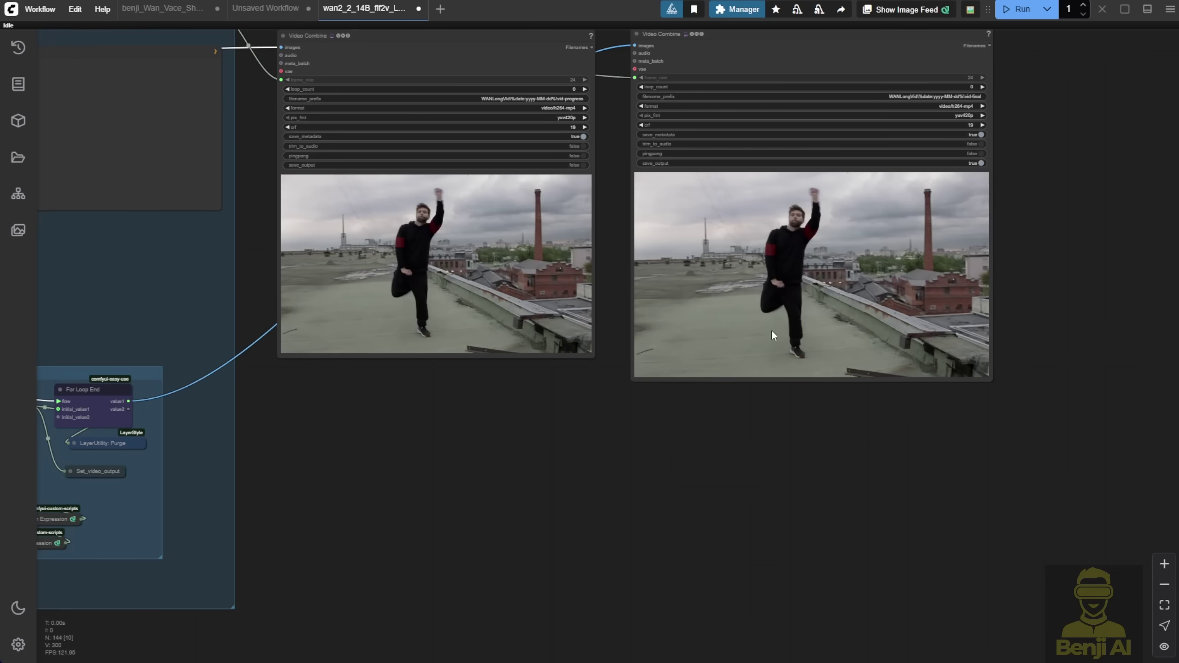
{"action": "right_click", "coordinate": [760, 263]}
{"action": "left_click", "coordinate": [789, 331]}
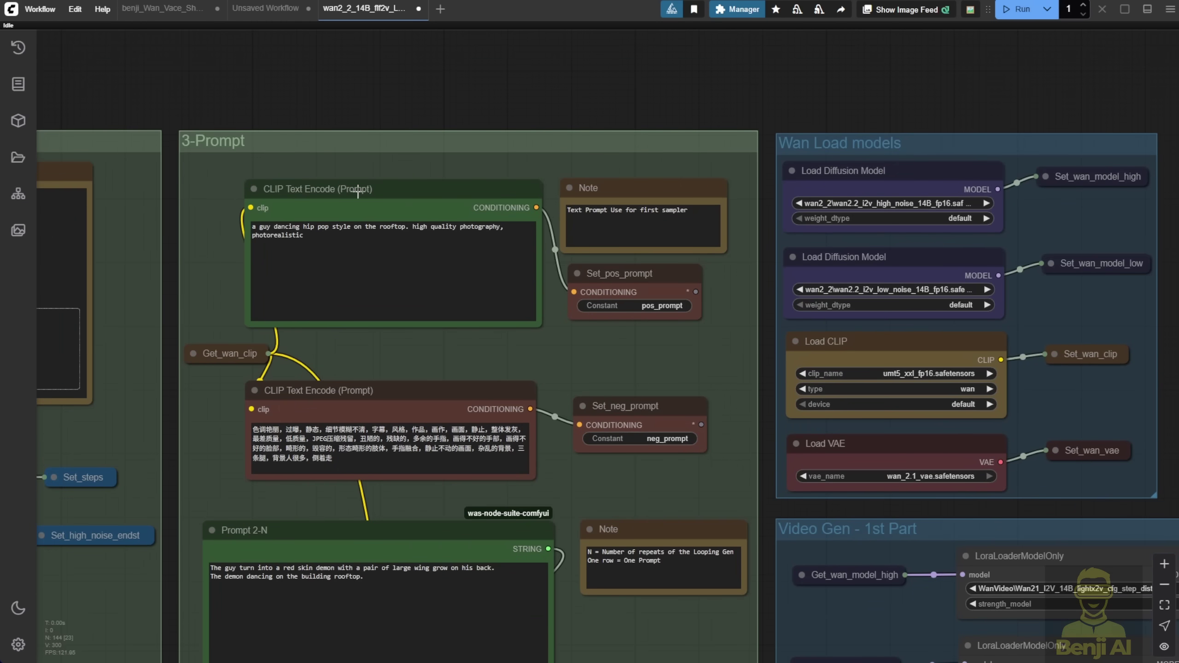
Go over the frame chunk size setting and the Video Gen - 1st Part group
{"action": "scroll", "coordinate": [509, 286], "scroll_direction": "down", "scroll_amount": 6}
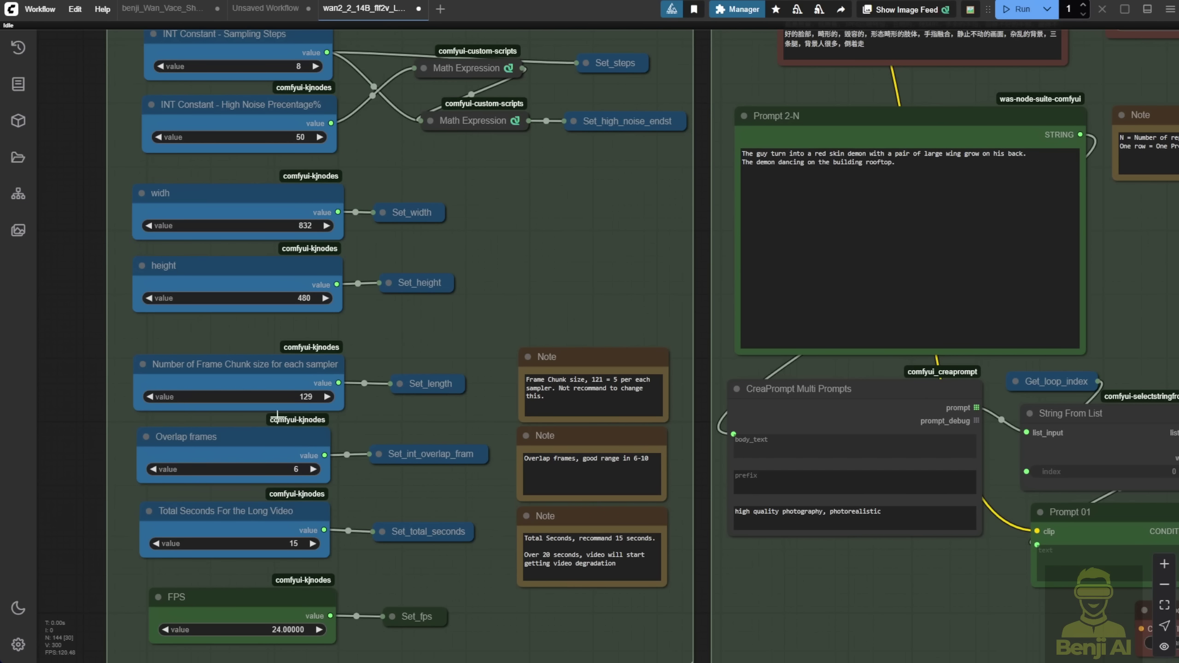
{"action": "left_click", "coordinate": [294, 373]}
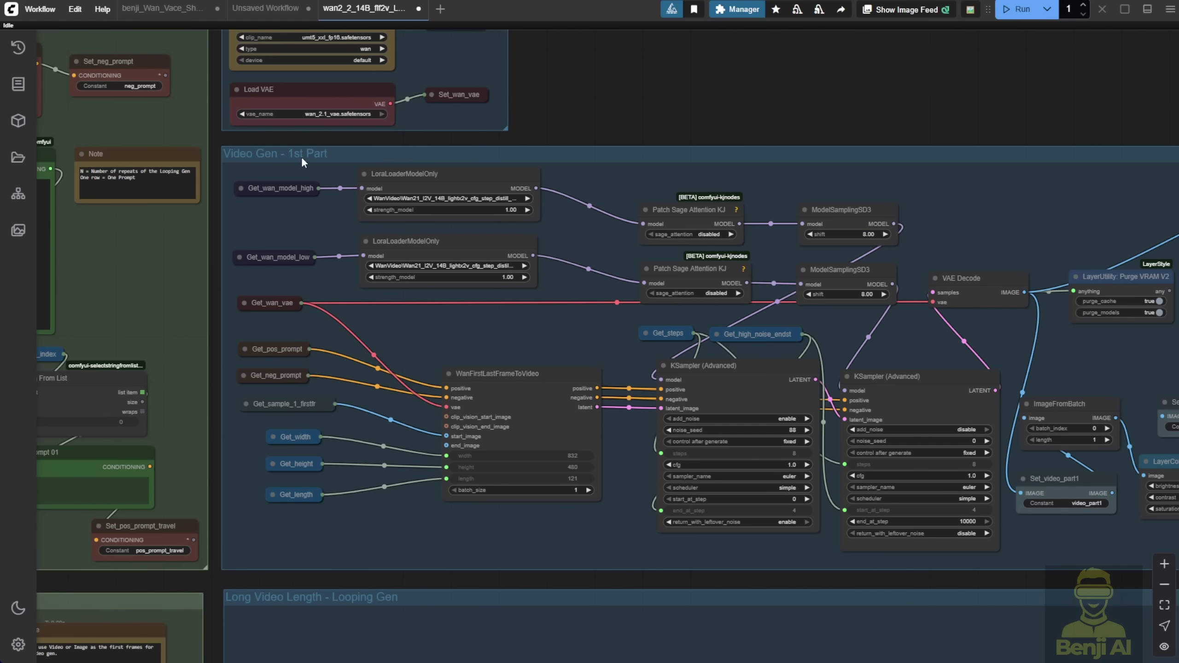
{"action": "left_click", "coordinate": [302, 159]}
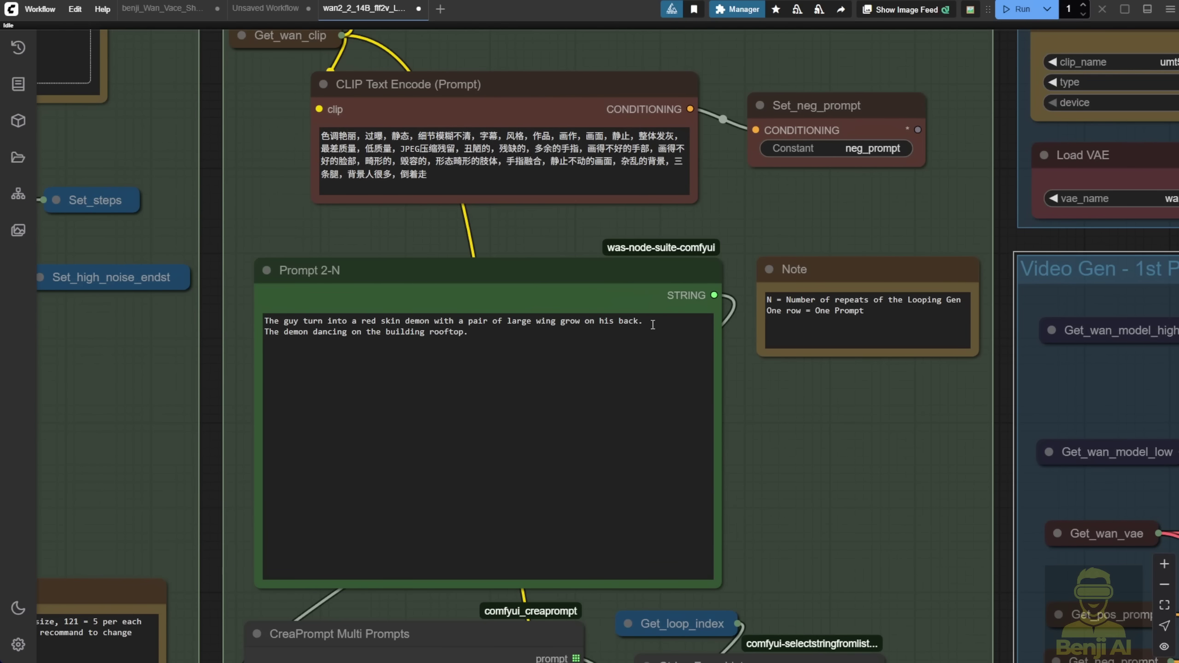
Read through the Prompt 2-N prompt text
{"action": "left_click", "coordinate": [652, 325]}
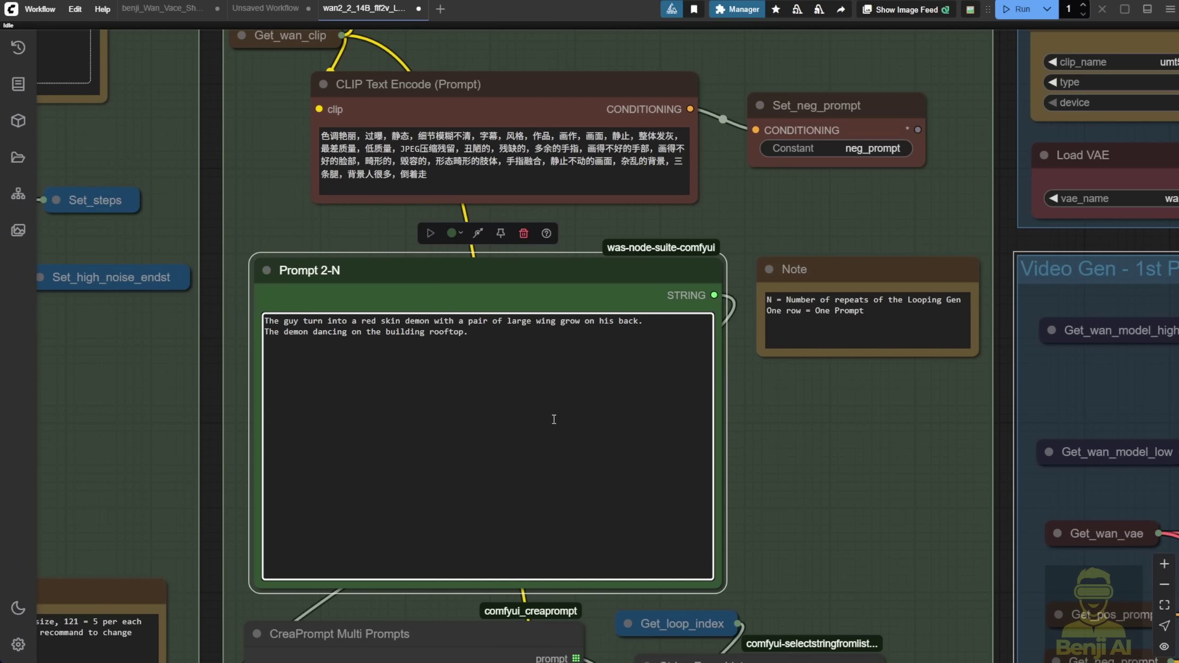
{"action": "scroll", "coordinate": [574, 435], "scroll_direction": "down", "scroll_amount": 6}
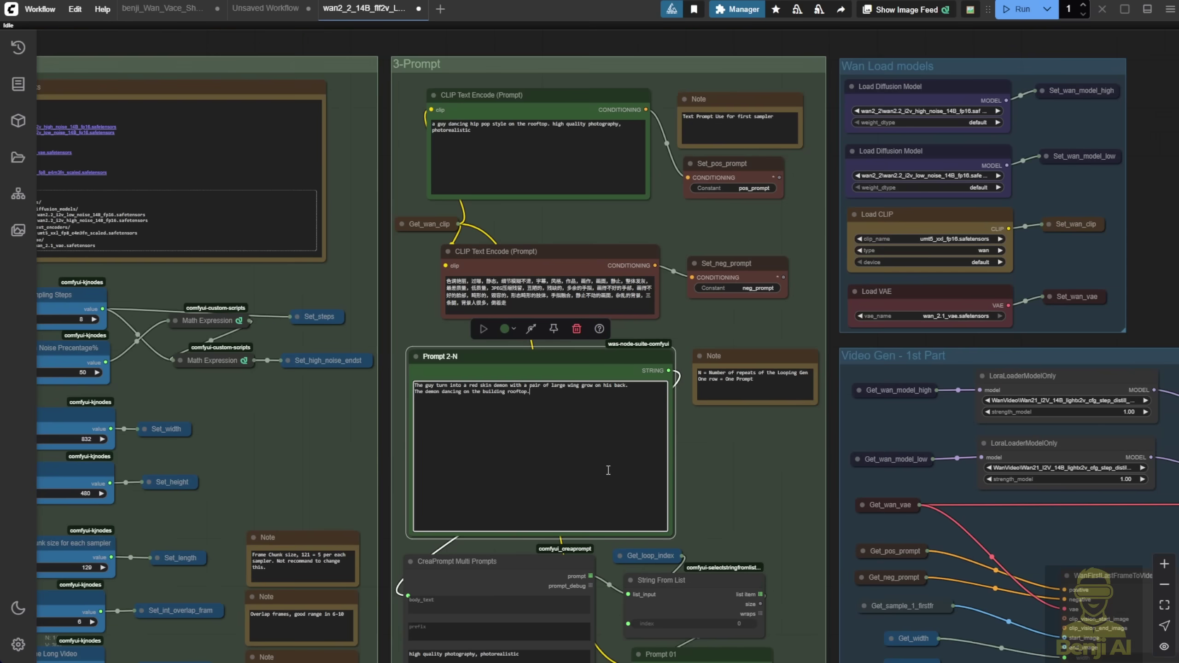
{"action": "scroll", "coordinate": [593, 411], "scroll_direction": "up", "scroll_amount": 3}
{"action": "scroll", "coordinate": [593, 411], "scroll_direction": "down", "scroll_amount": 6}
{"action": "scroll", "coordinate": [795, 271], "scroll_direction": "up", "scroll_amount": 2}
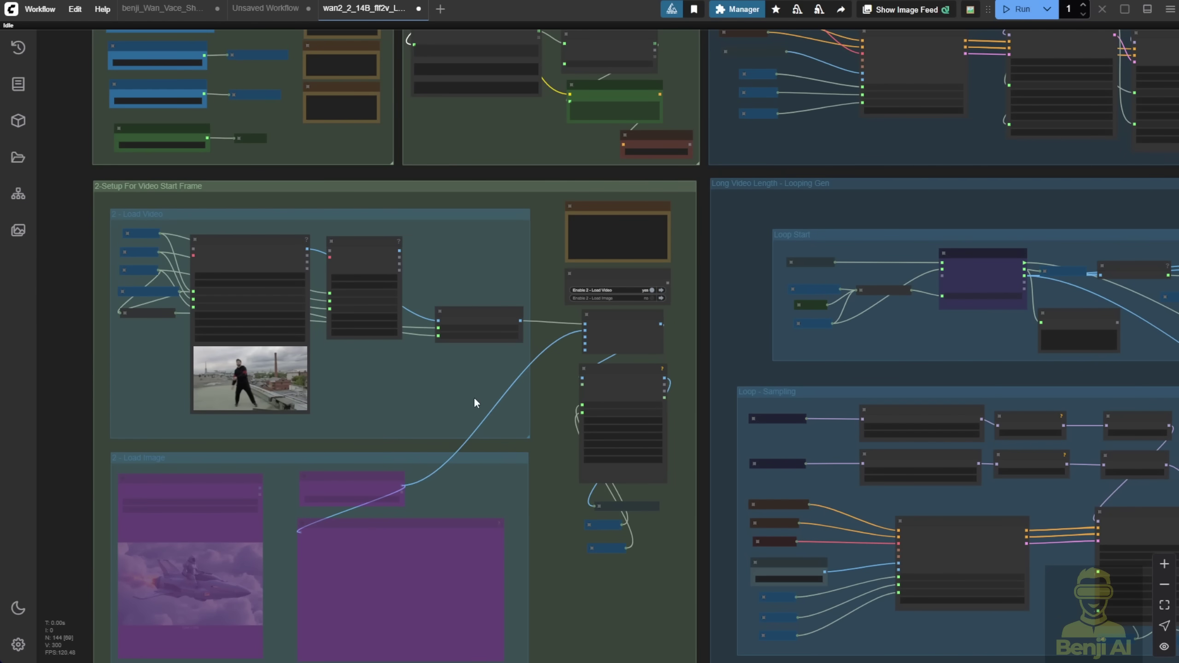
Check the Overlap frames setting, then pan to the 2-Setup For Video Start Frame group
{"action": "left_click_drag", "start_coordinate": [473, 396], "coordinate": [534, 342]}
{"action": "scroll", "coordinate": [534, 344], "scroll_direction": "up", "scroll_amount": 3}
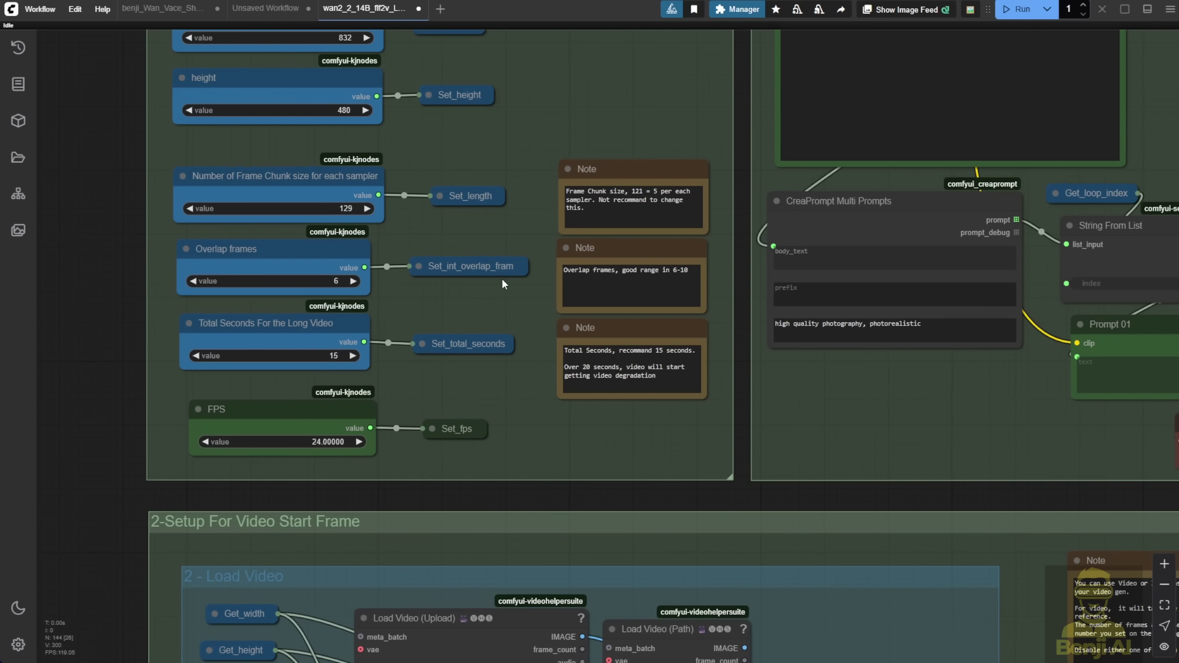
{"action": "left_click", "coordinate": [319, 255]}
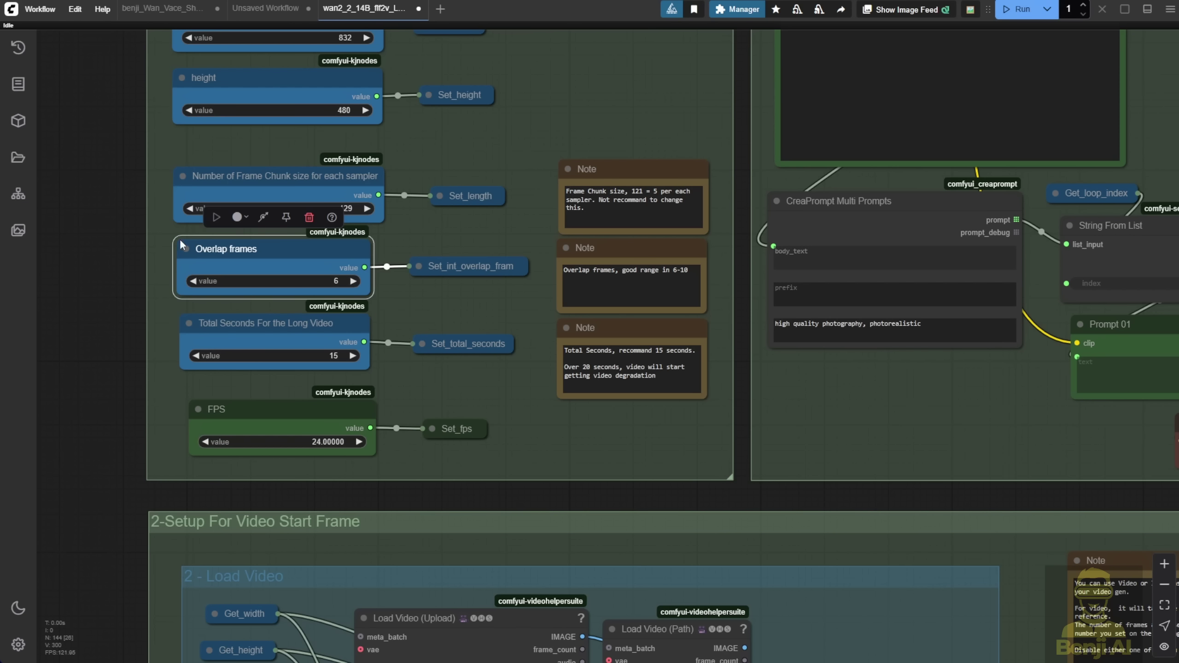
{"action": "left_click_drag", "start_coordinate": [666, 499], "coordinate": [569, 76]}
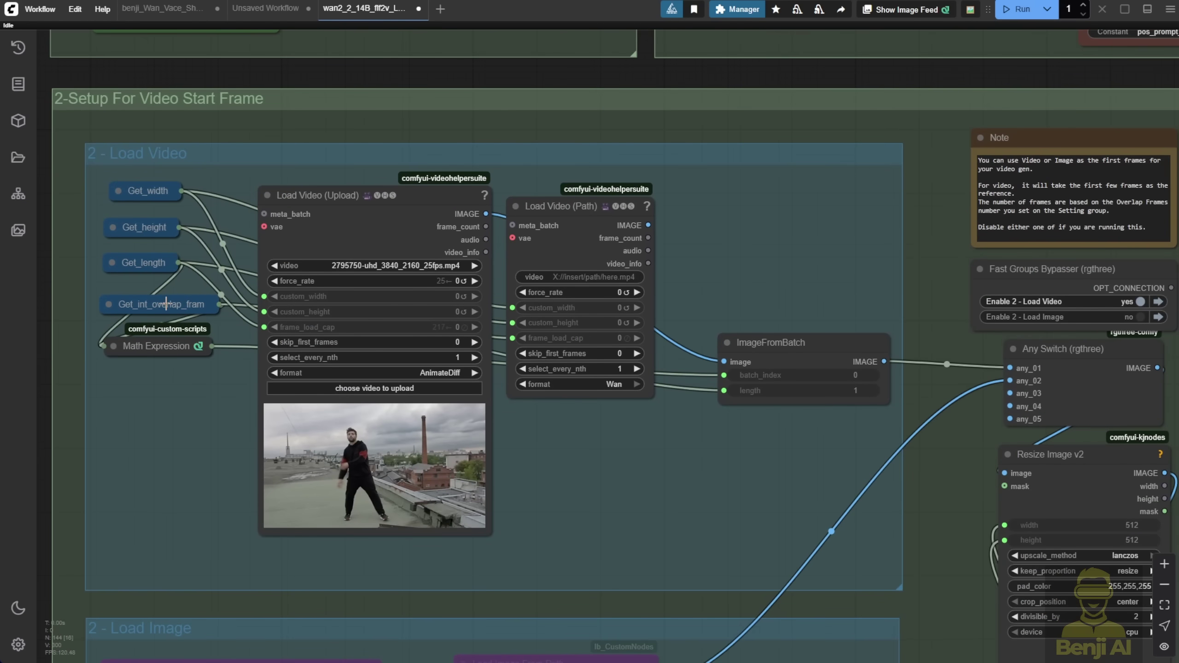
Note the overlap frame count node, then pan across the looping sections to both Video Combine previews
{"action": "left_click", "coordinate": [137, 308]}
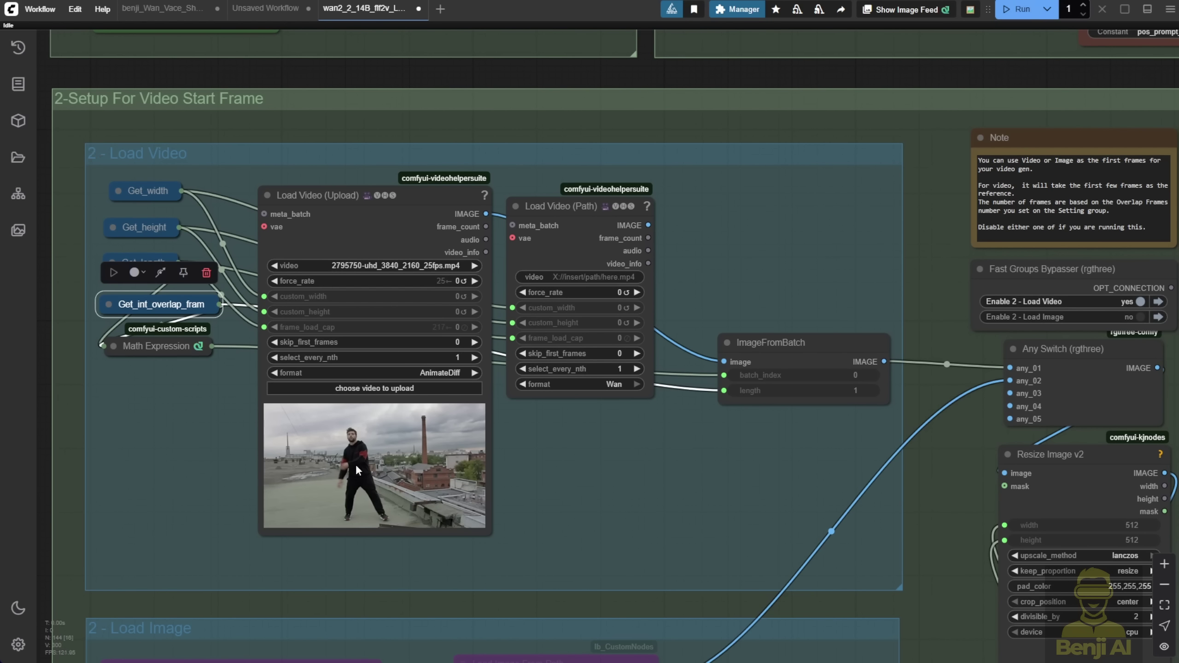
{"action": "scroll", "coordinate": [502, 361], "scroll_direction": "down", "scroll_amount": 5}
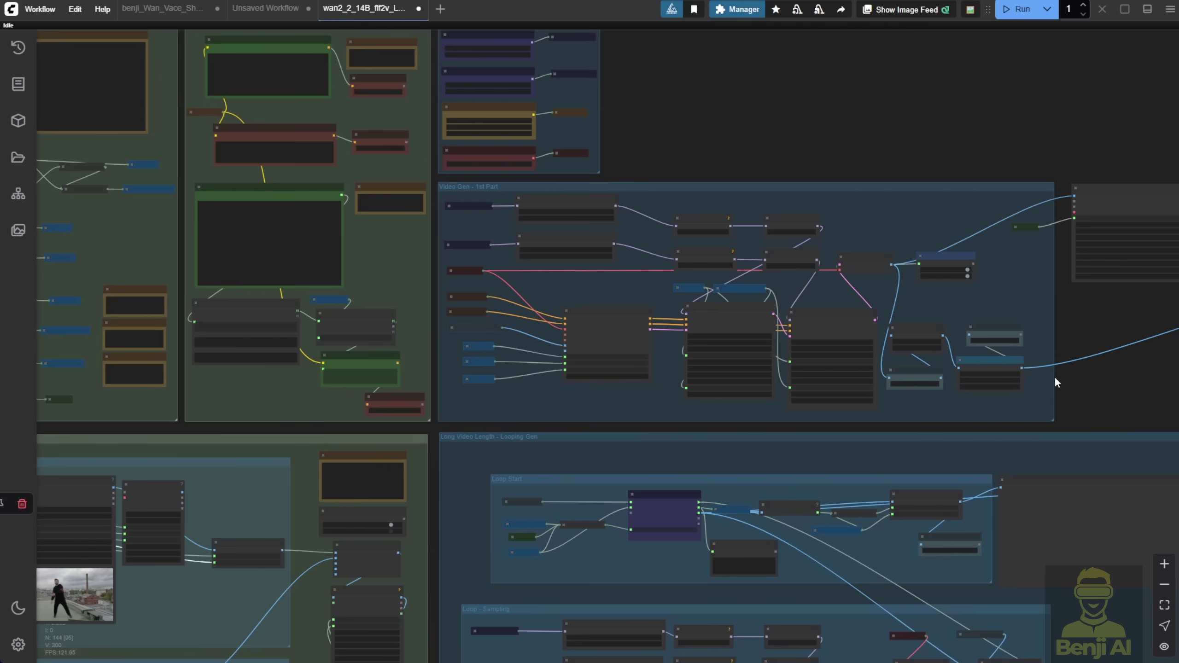
{"action": "left_click_drag", "start_coordinate": [1056, 380], "coordinate": [974, 316]}
{"action": "scroll", "coordinate": [965, 313], "scroll_direction": "up", "scroll_amount": 2}
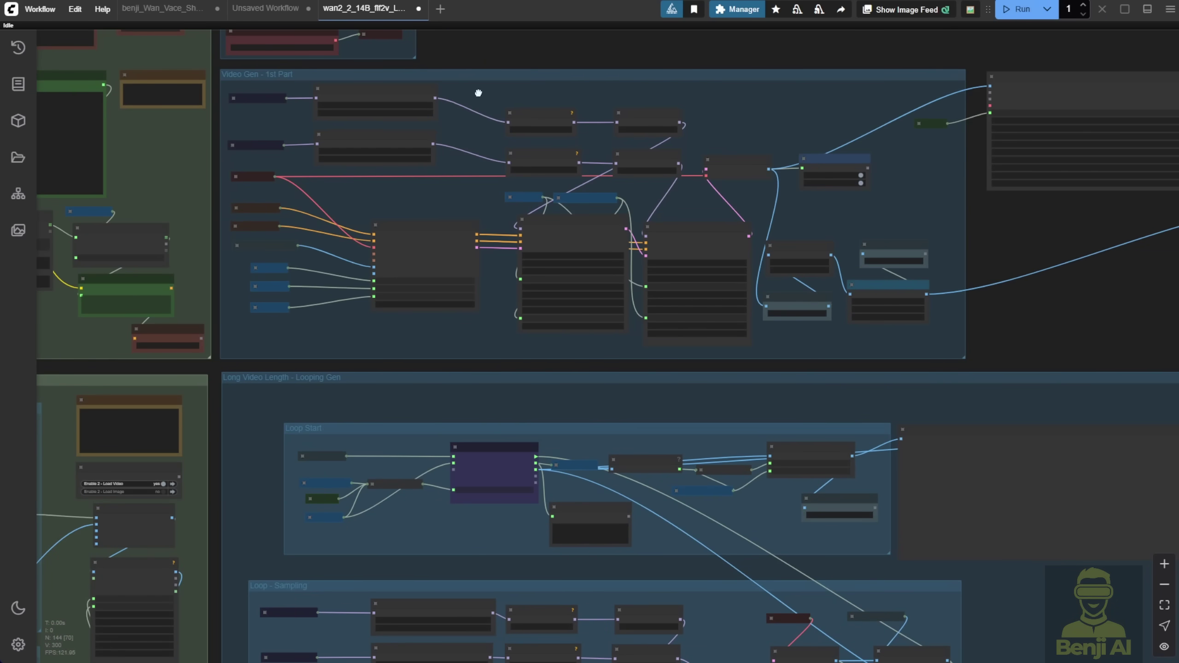
{"action": "left_click_drag", "start_coordinate": [980, 295], "coordinate": [1031, 66]}
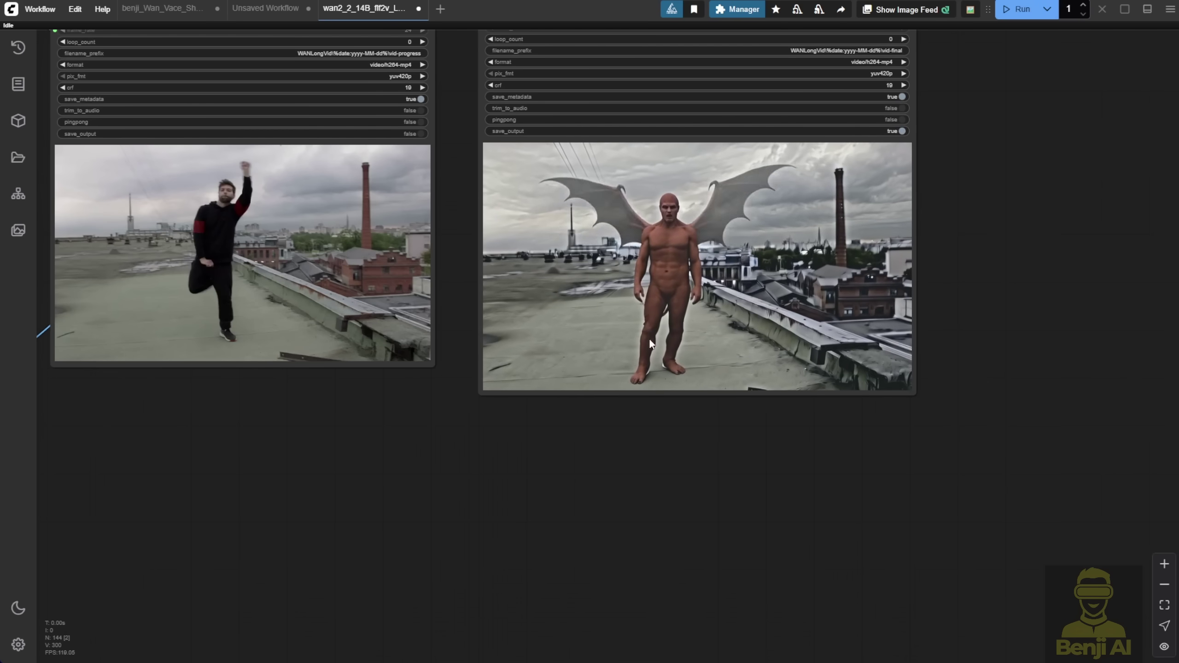
{"action": "left_click_drag", "start_coordinate": [645, 451], "coordinate": [643, 567]}
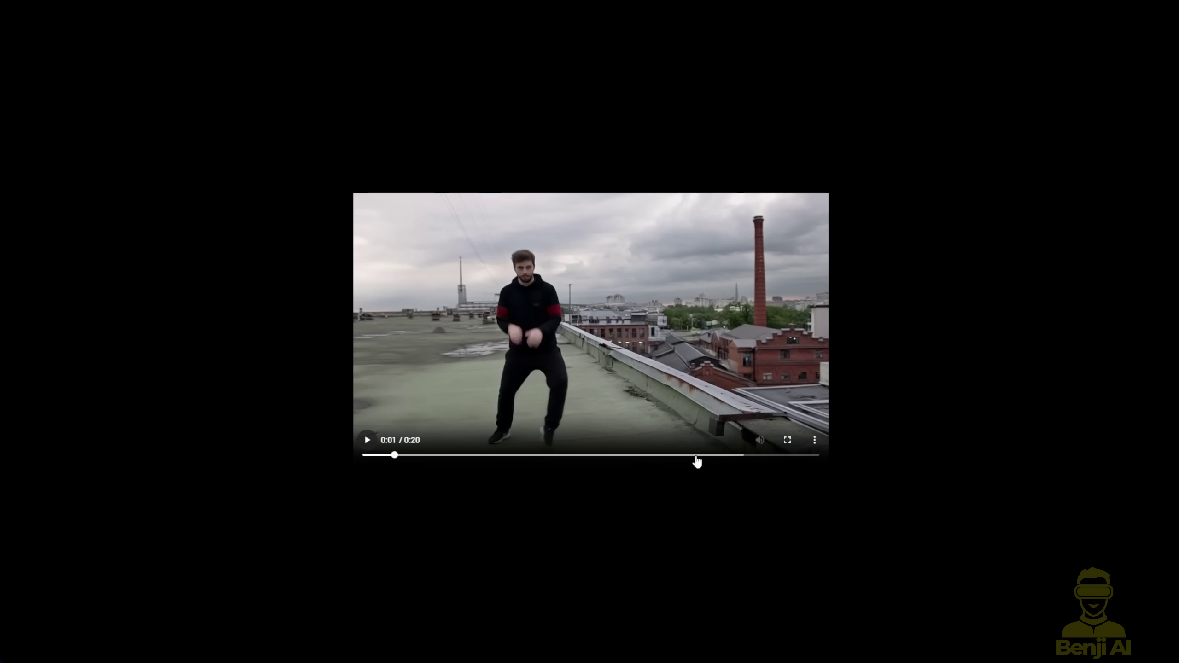
Seek the rooftop video from 0:15 to 0:19 and play the dancer's demon transformation
{"action": "left_click", "coordinate": [696, 455]}
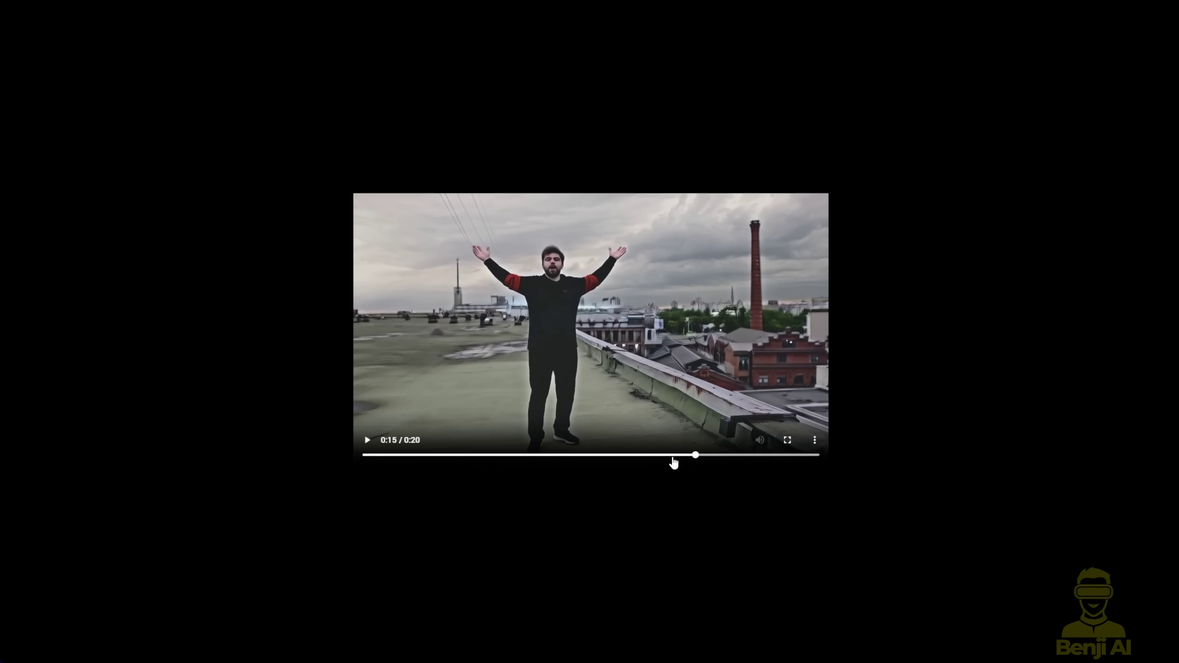
{"action": "left_click_drag", "start_coordinate": [680, 458], "coordinate": [723, 457]}
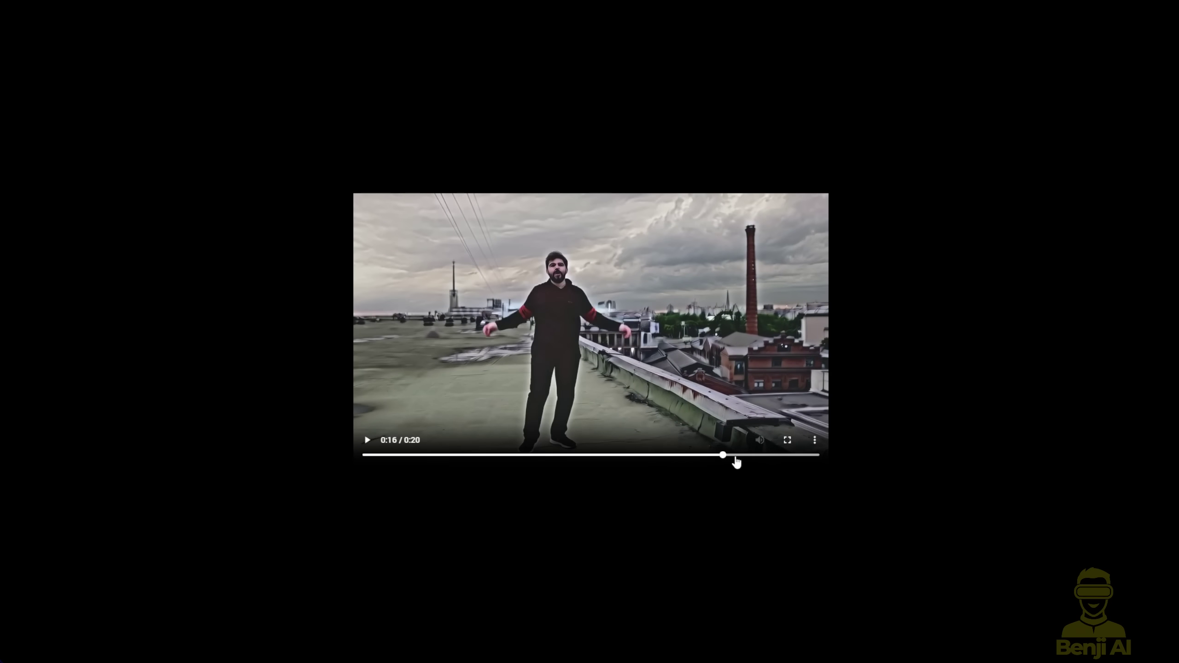
{"action": "left_click", "coordinate": [738, 456]}
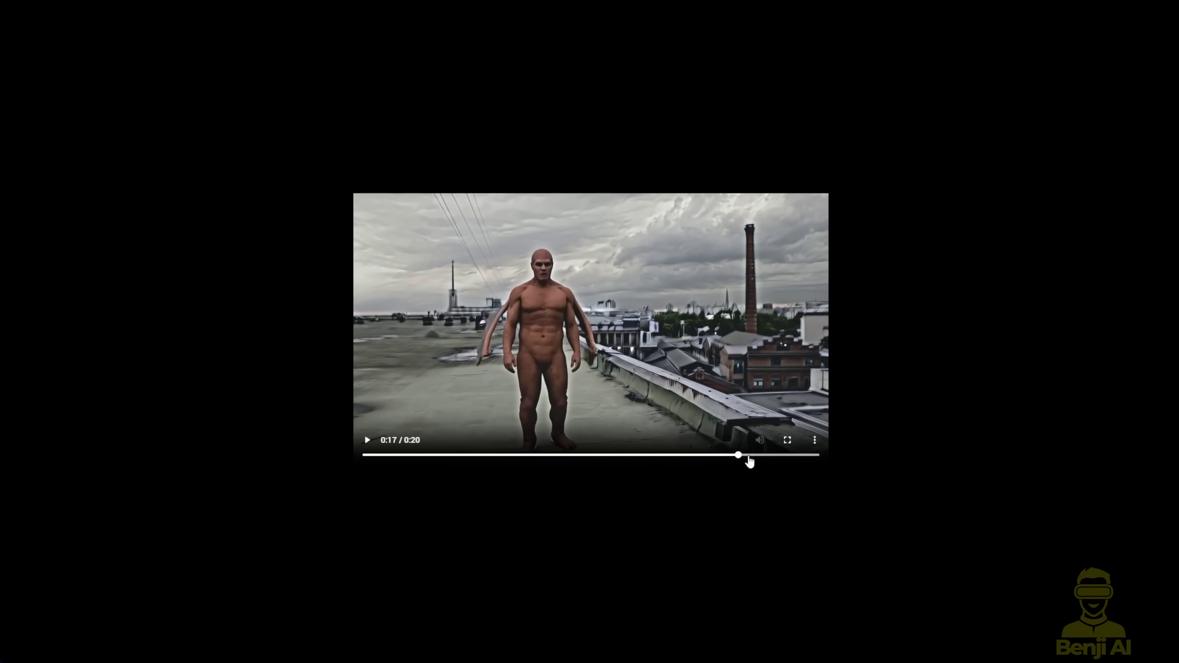
{"action": "left_click", "coordinate": [790, 456]}
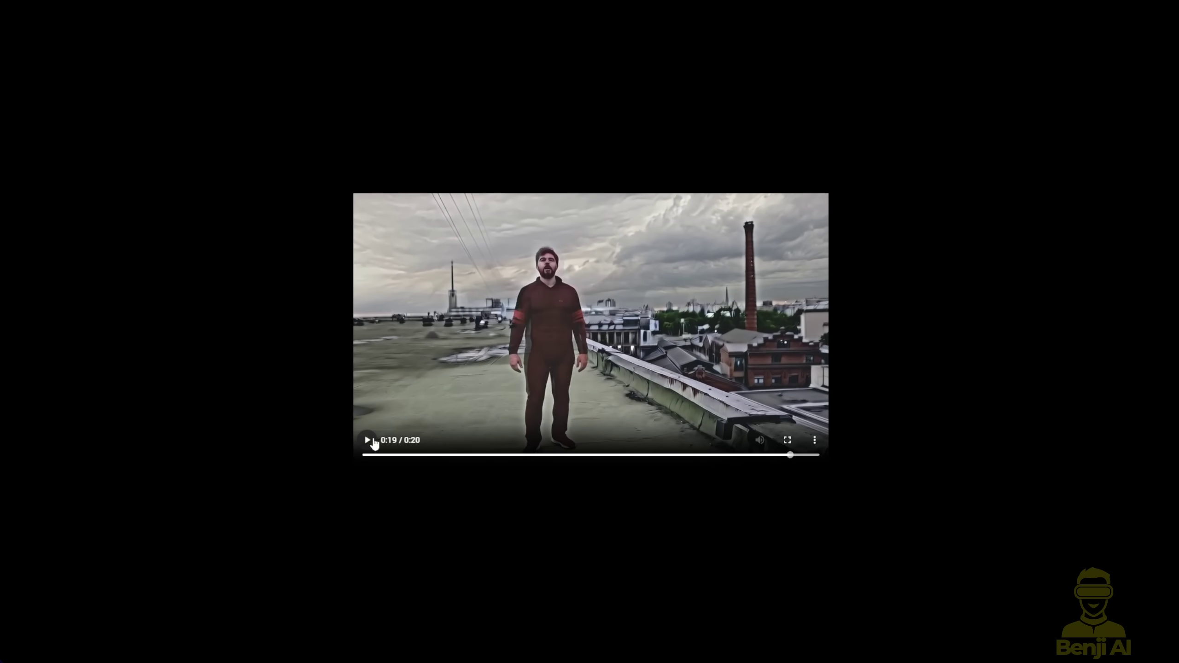
{"action": "left_click", "coordinate": [374, 441]}
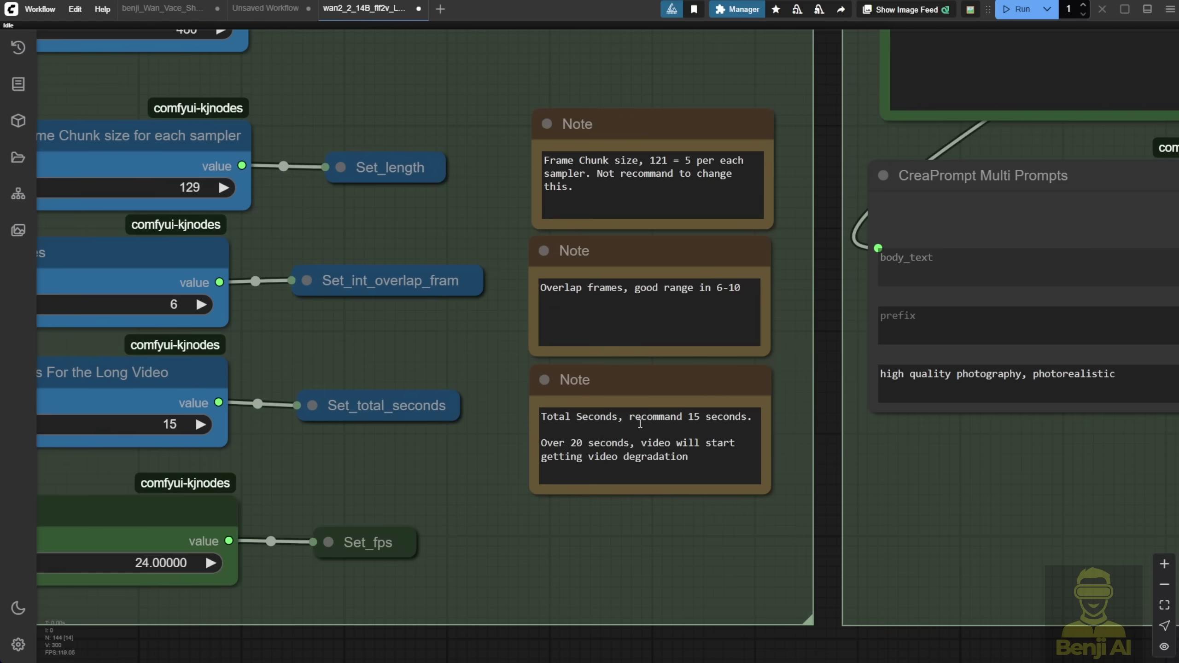
Check the Total Seconds note, then scrub the waterfall bride video in the full preview
{"action": "left_click", "coordinate": [620, 392]}
{"action": "scroll", "coordinate": [612, 560], "scroll_direction": "down", "scroll_amount": 4}
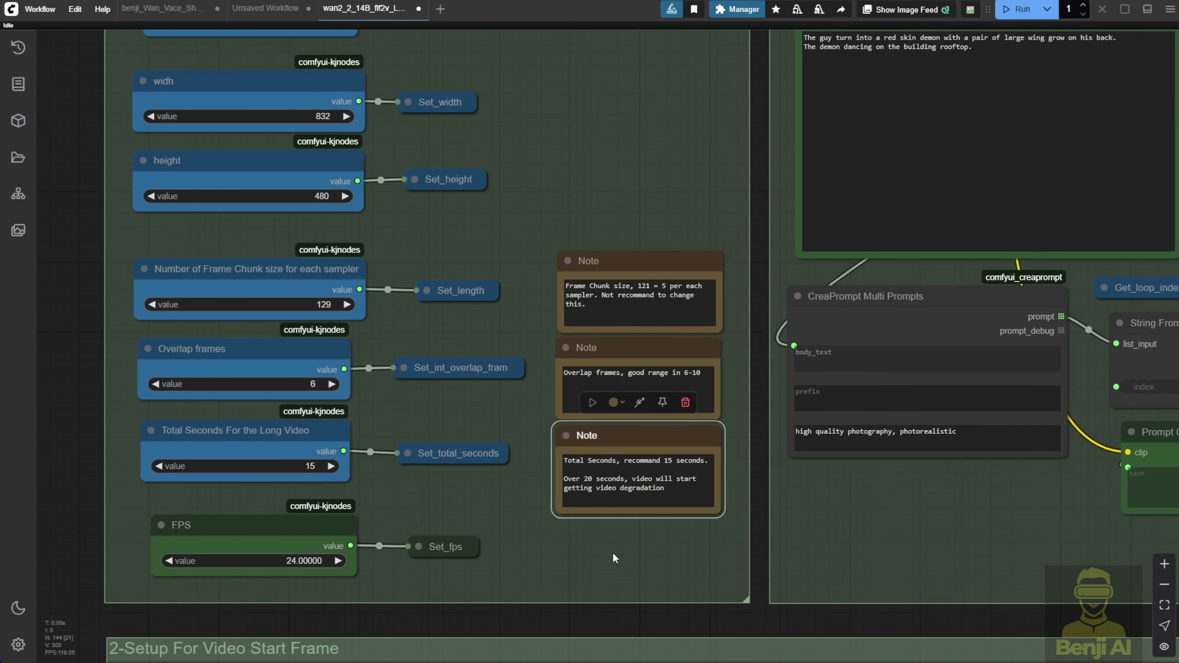
{"action": "left_click", "coordinate": [688, 522]}
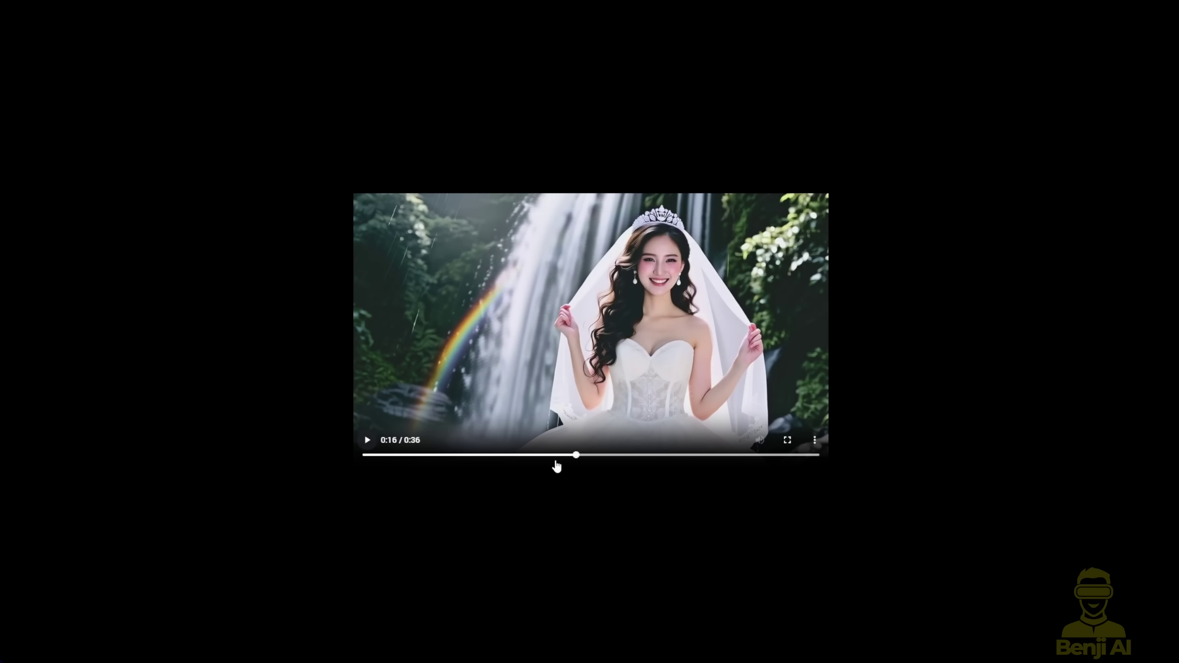
{"action": "mouse_move", "coordinate": [561, 459]}
{"action": "left_mouse_down"}
{"action": "mouse_move", "coordinate": [518, 460]}
{"action": "mouse_move", "coordinate": [549, 462]}
{"action": "left_mouse_up"}
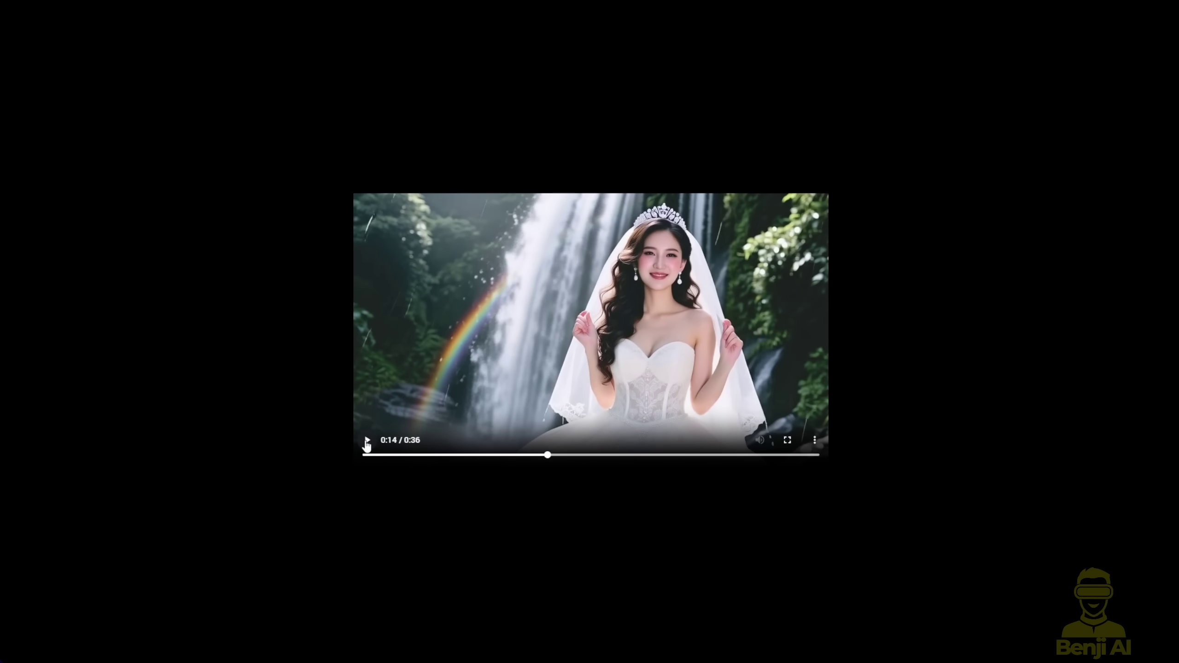
Play the waterfall bride video, jump back to 0:30, watch to 0:36, then zoom back out
{"action": "left_click", "coordinate": [367, 441]}
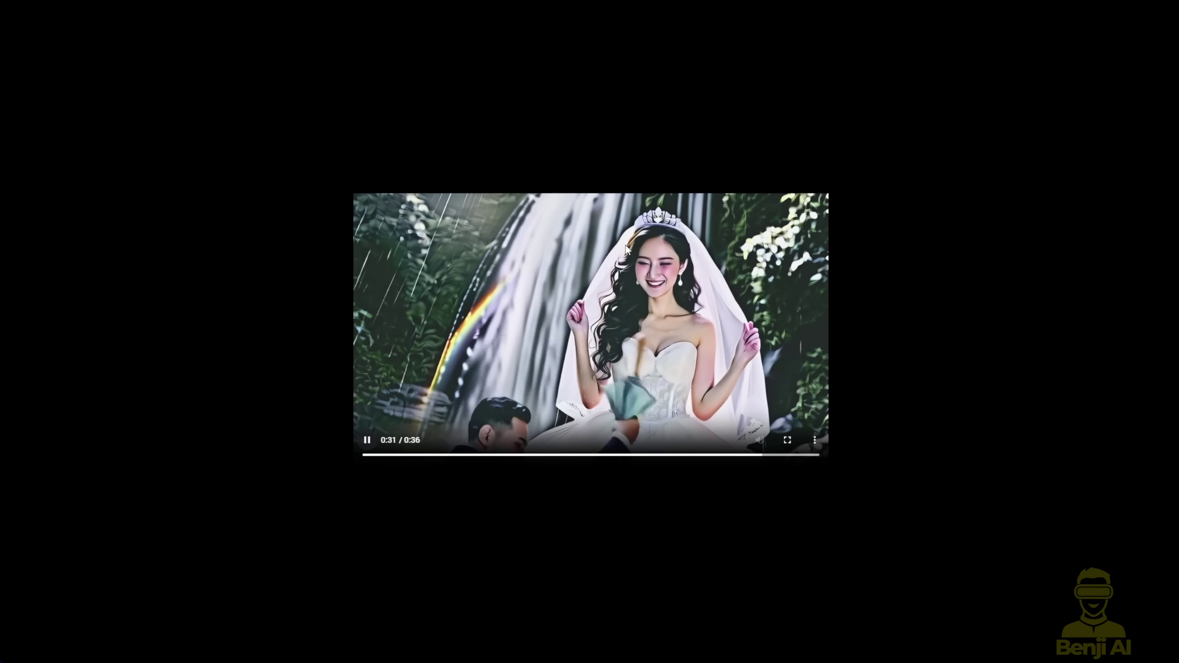
{"action": "left_click", "coordinate": [468, 392]}
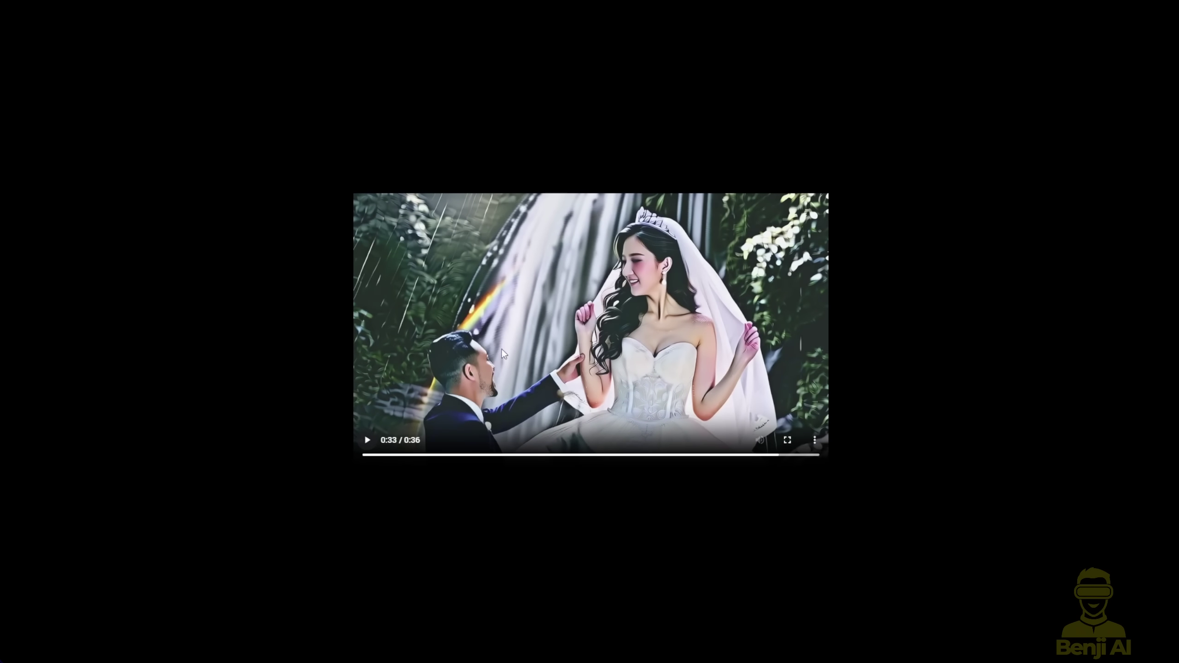
{"action": "left_click", "coordinate": [746, 456]}
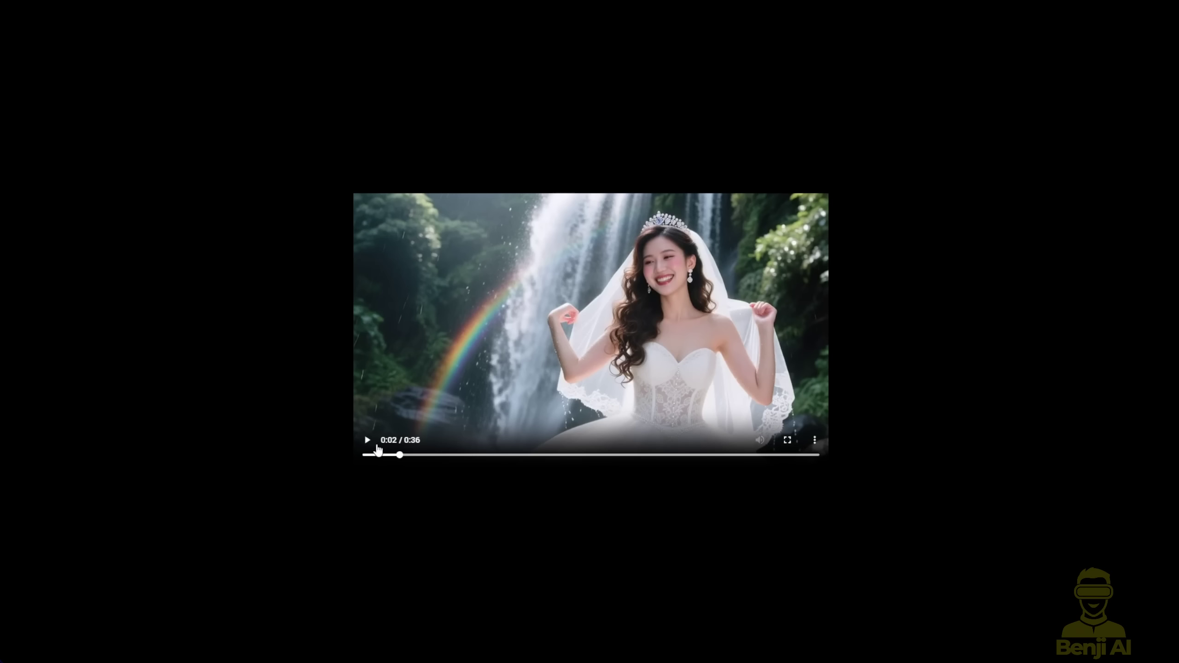
{"action": "left_click", "coordinate": [370, 444]}
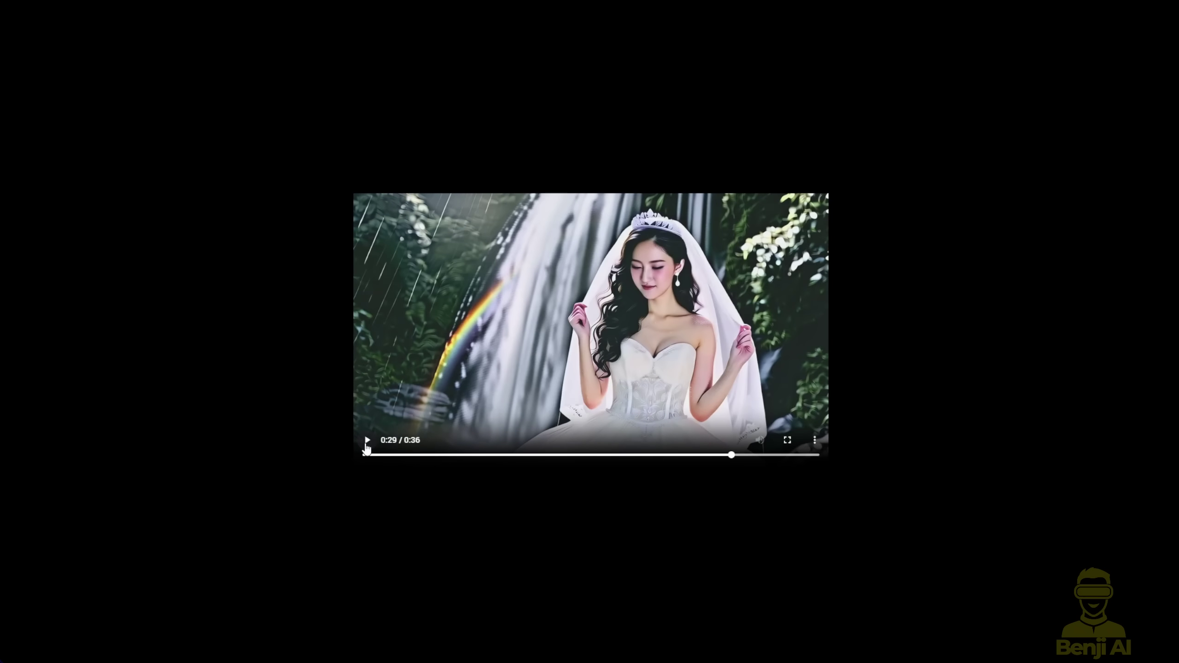
{"action": "left_click", "coordinate": [367, 441]}
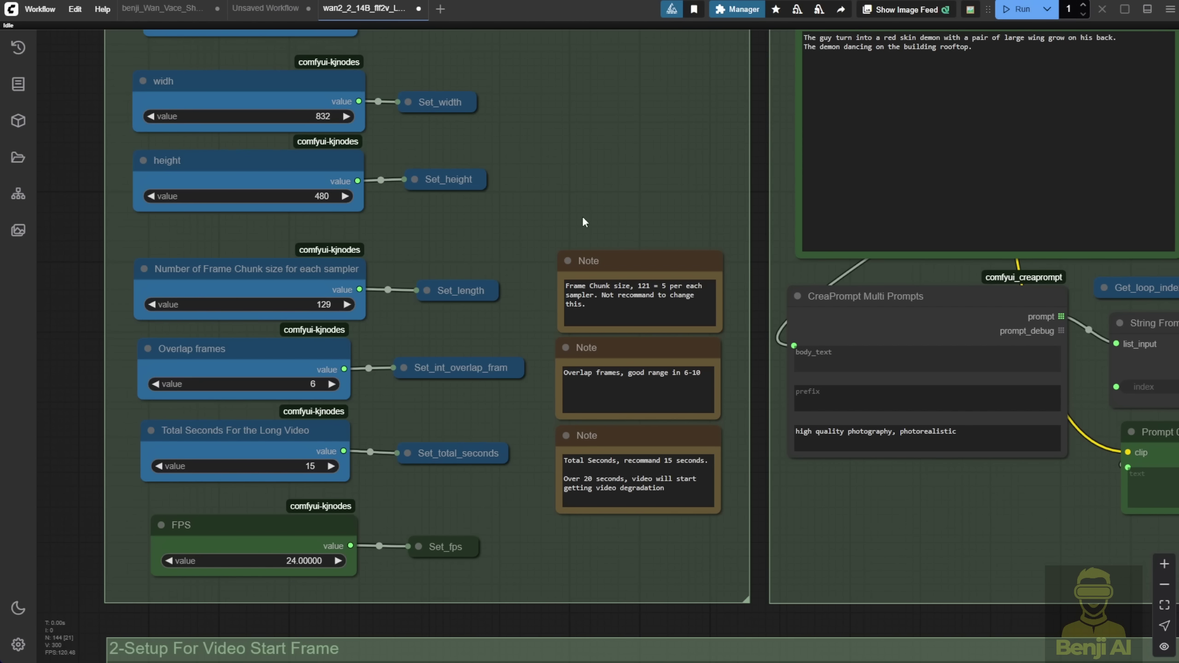
{"action": "scroll", "coordinate": [583, 216], "scroll_direction": "down", "scroll_amount": 3}
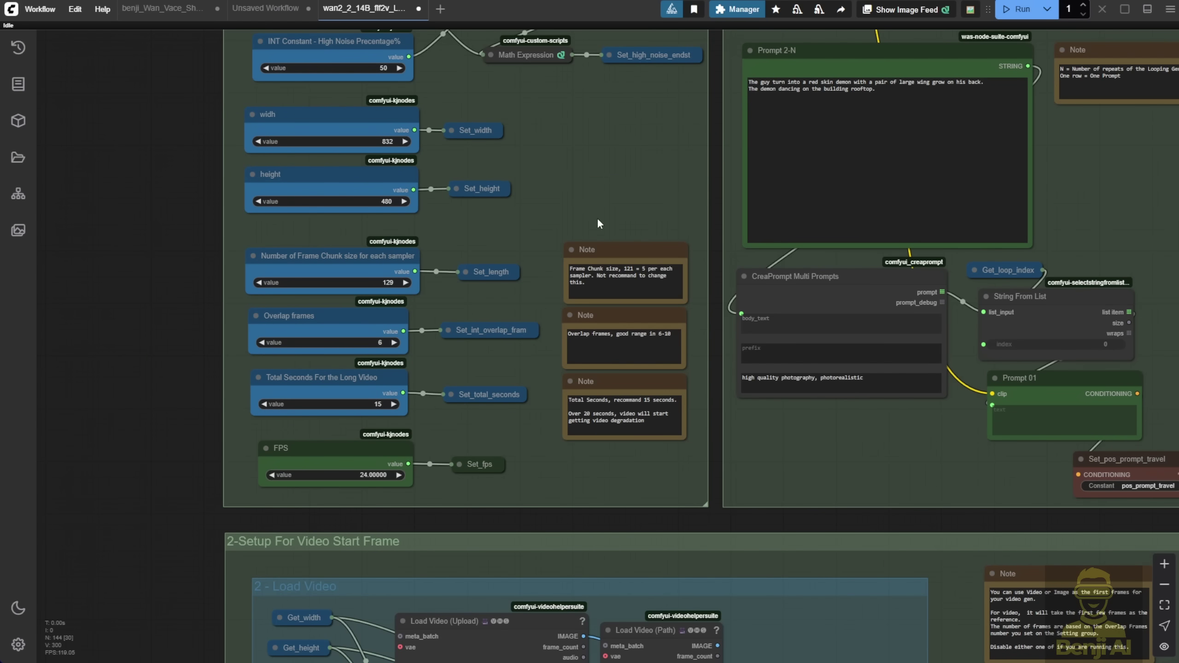
Switch to the other long-video workflow and resume the final Video Combine node's preview
{"action": "scroll", "coordinate": [715, 162], "scroll_direction": "down", "scroll_amount": 3}
{"action": "left_click_drag", "start_coordinate": [973, 201], "coordinate": [725, 411]}
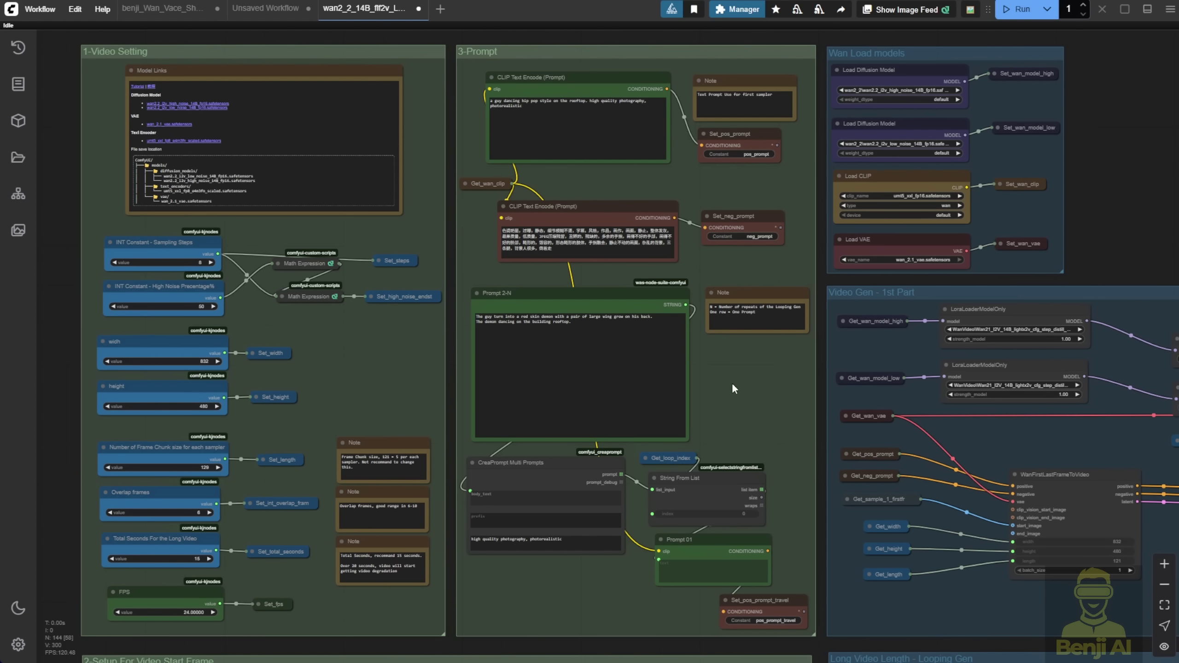
{"action": "key", "text": "ctrl+Tab"}
{"action": "left_click_drag", "start_coordinate": [650, 464], "coordinate": [408, 293]}
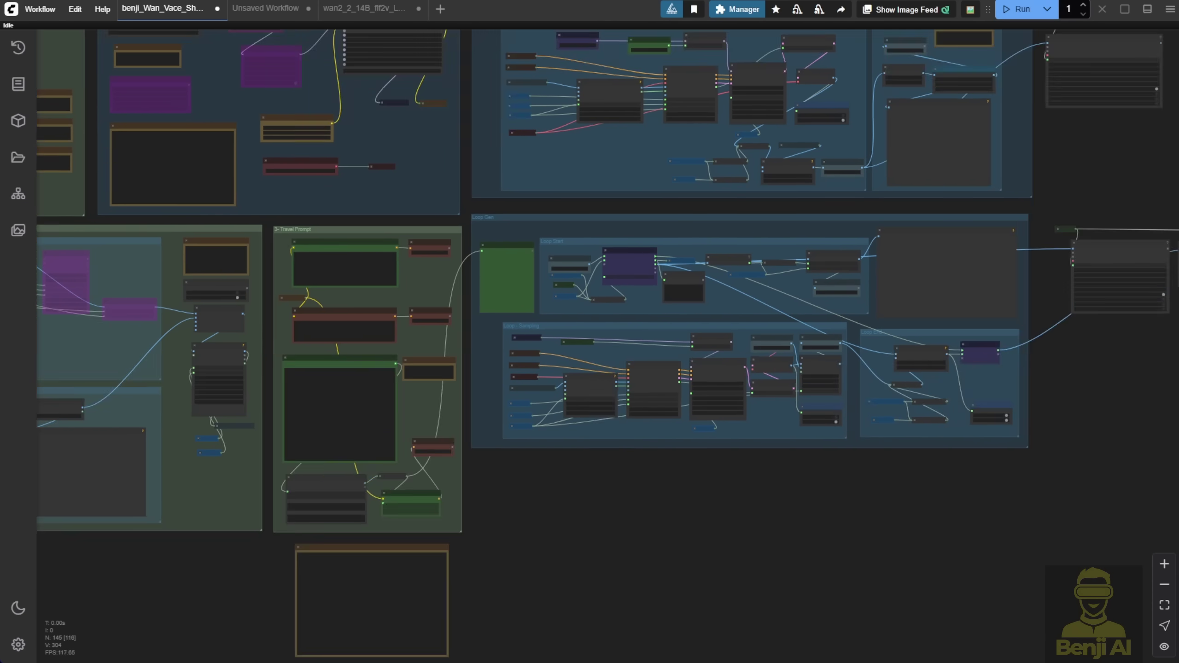
{"action": "scroll", "coordinate": [939, 367], "scroll_direction": "up", "scroll_amount": 5}
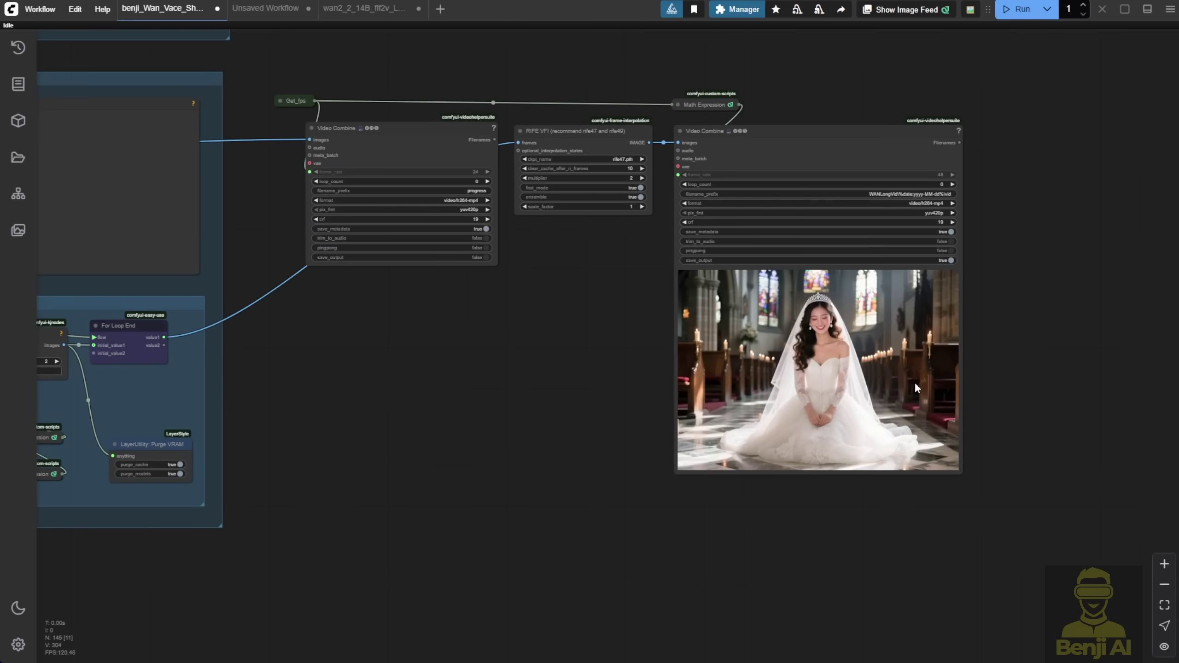
{"action": "scroll", "coordinate": [888, 361], "scroll_direction": "up", "scroll_amount": 3}
{"action": "right_click", "coordinate": [741, 305]}
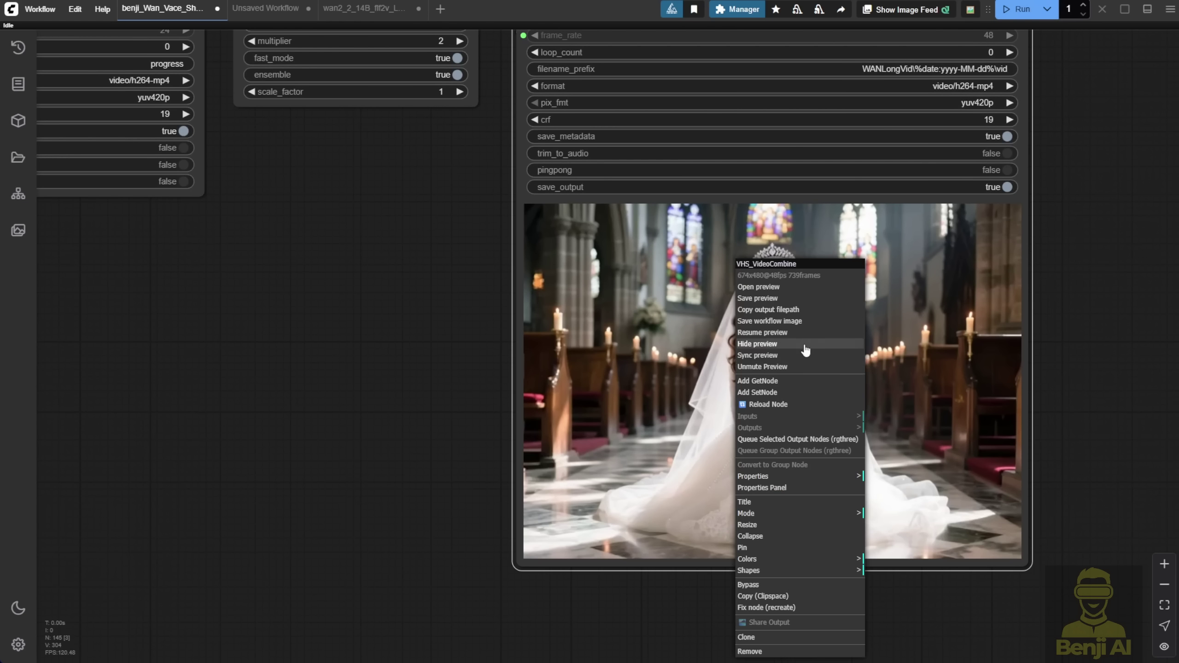
{"action": "left_click", "coordinate": [798, 333]}
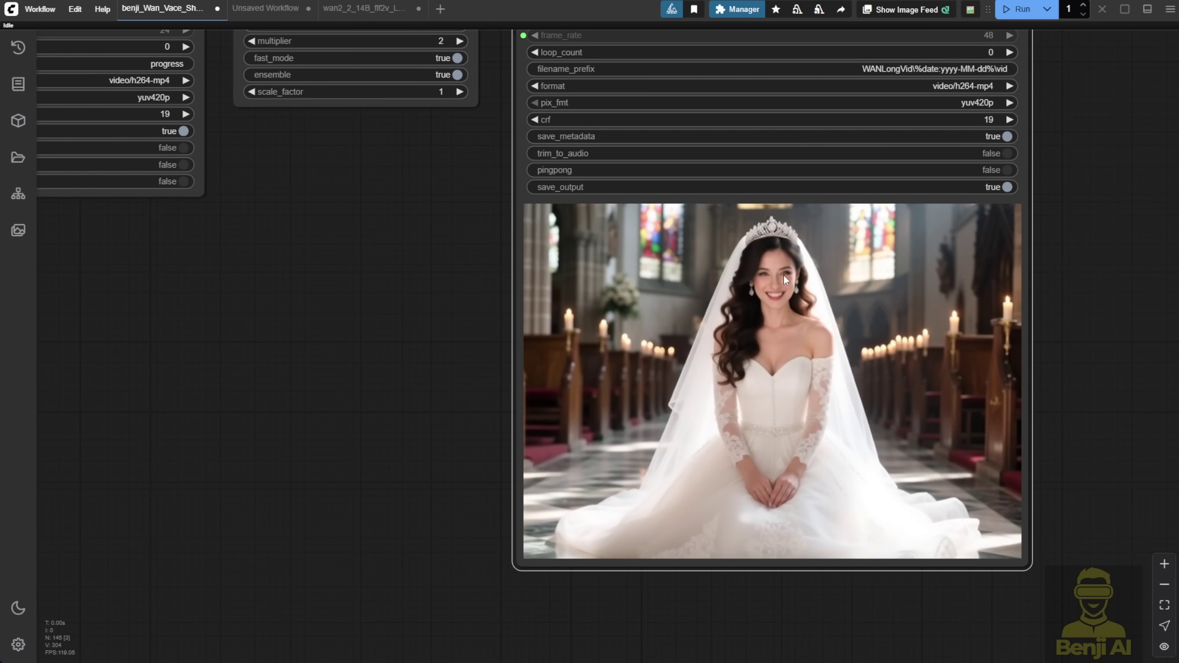
Open the final kneeling church bride video in the full-size preview player
{"action": "scroll", "coordinate": [861, 335], "scroll_direction": "up", "scroll_amount": 3}
{"action": "scroll", "coordinate": [740, 247], "scroll_direction": "down", "scroll_amount": 2}
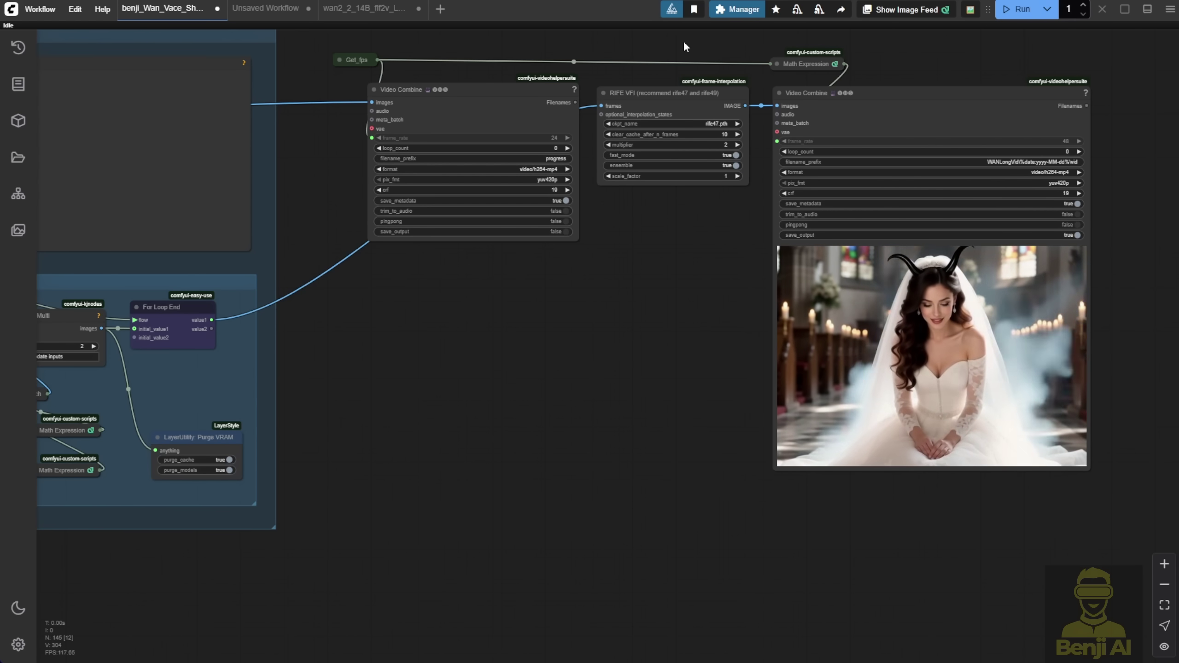
{"action": "right_click", "coordinate": [930, 323]}
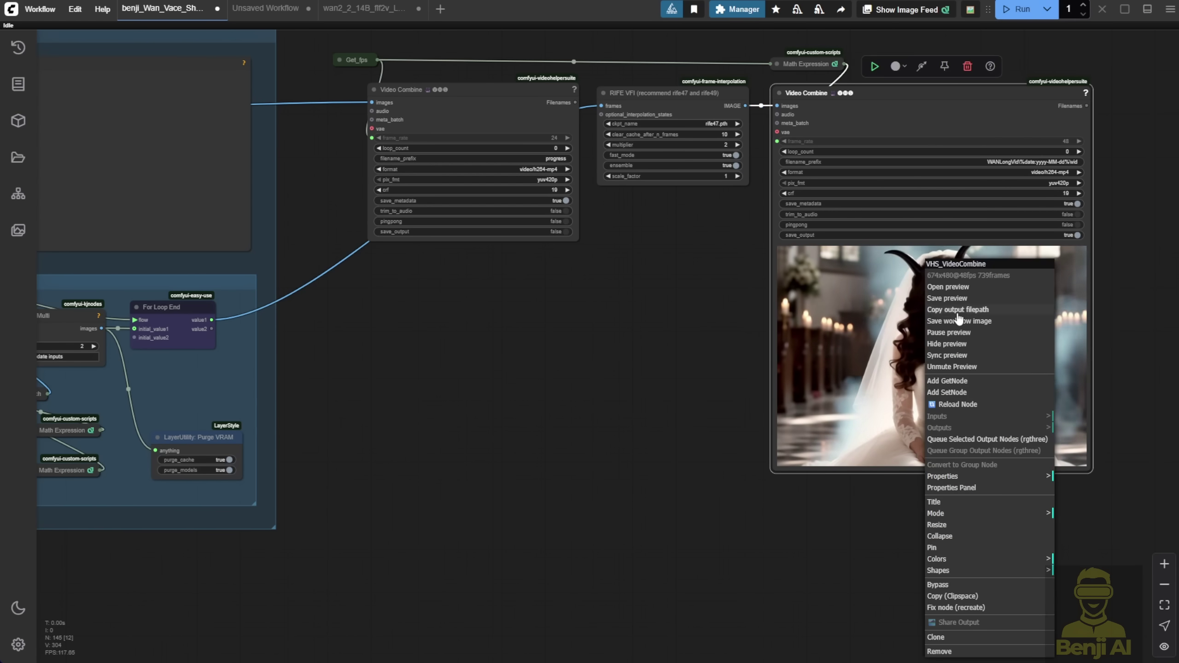
{"action": "left_click", "coordinate": [950, 290]}
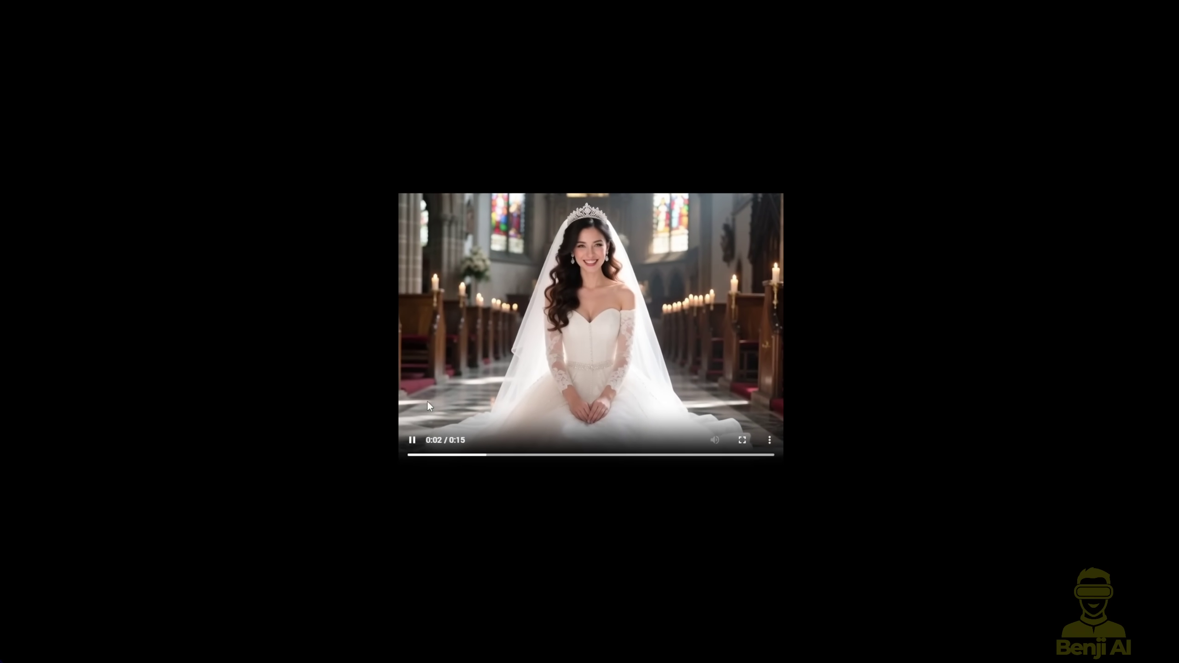
Pause, seek and resume the church bride and castle staircase clips around 0:05 and 0:10
{"action": "left_click", "coordinate": [406, 444]}
{"action": "left_click", "coordinate": [531, 455]}
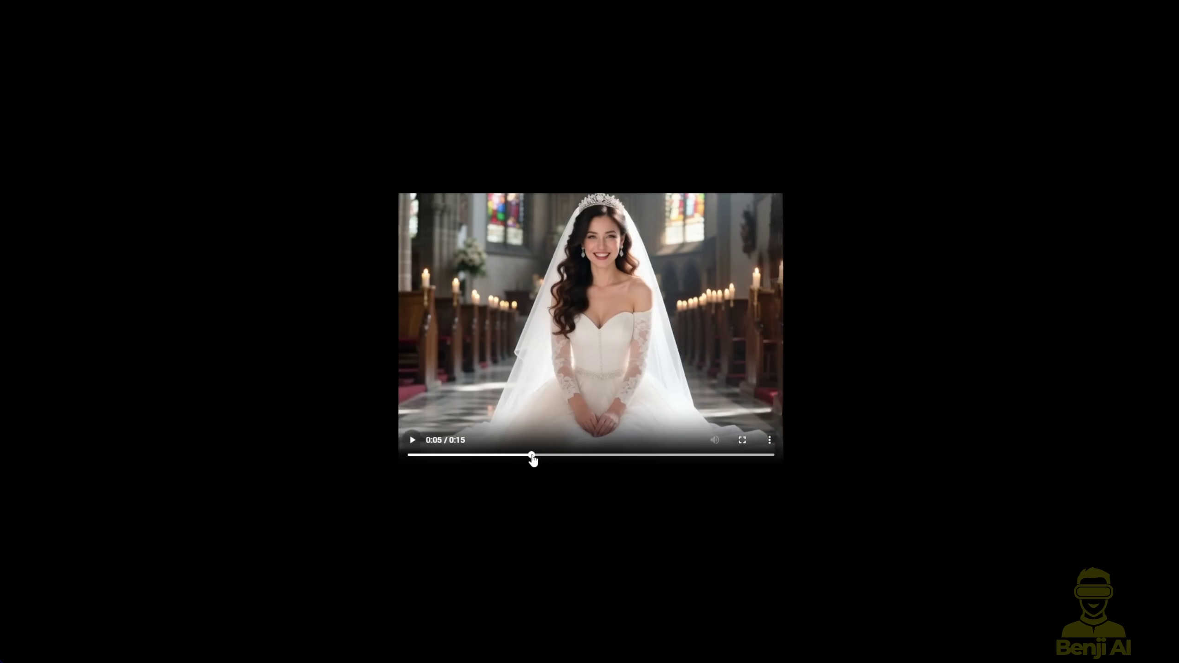
{"action": "left_click", "coordinate": [412, 444]}
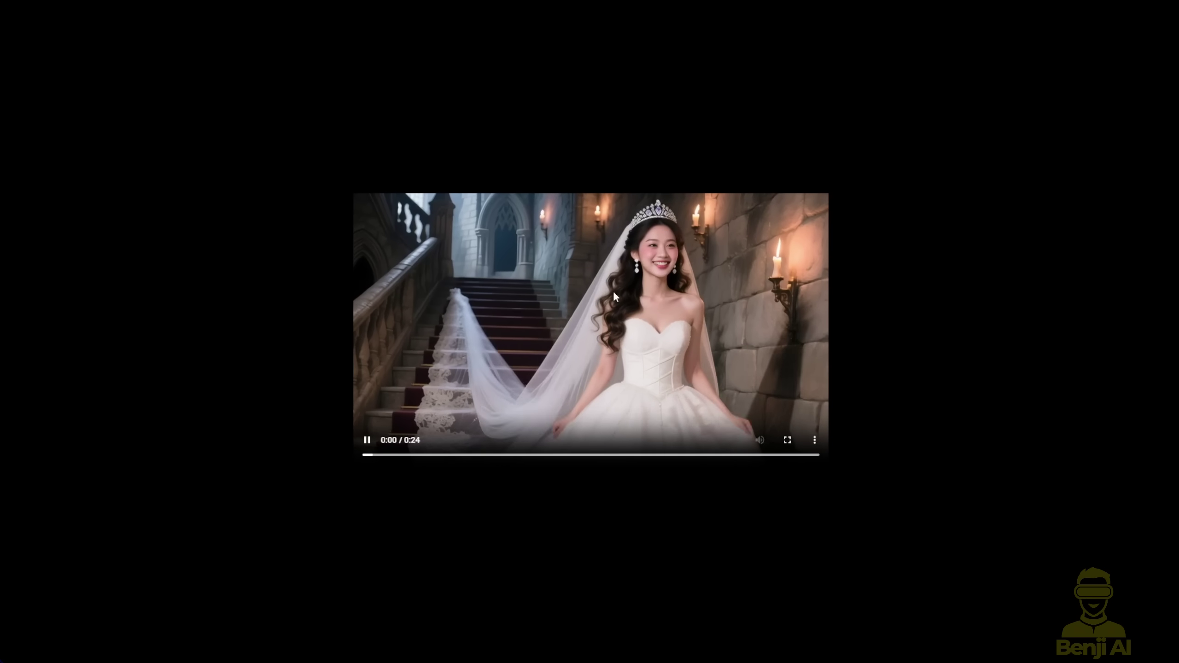
{"action": "left_click", "coordinate": [367, 445]}
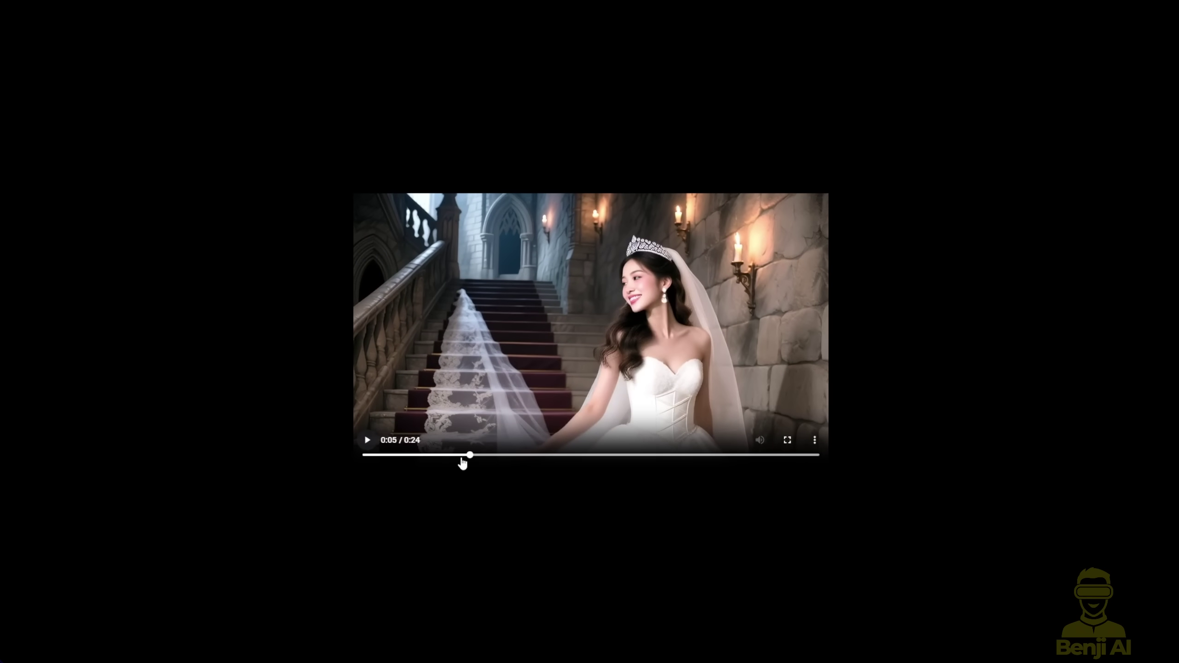
{"action": "left_click", "coordinate": [464, 457]}
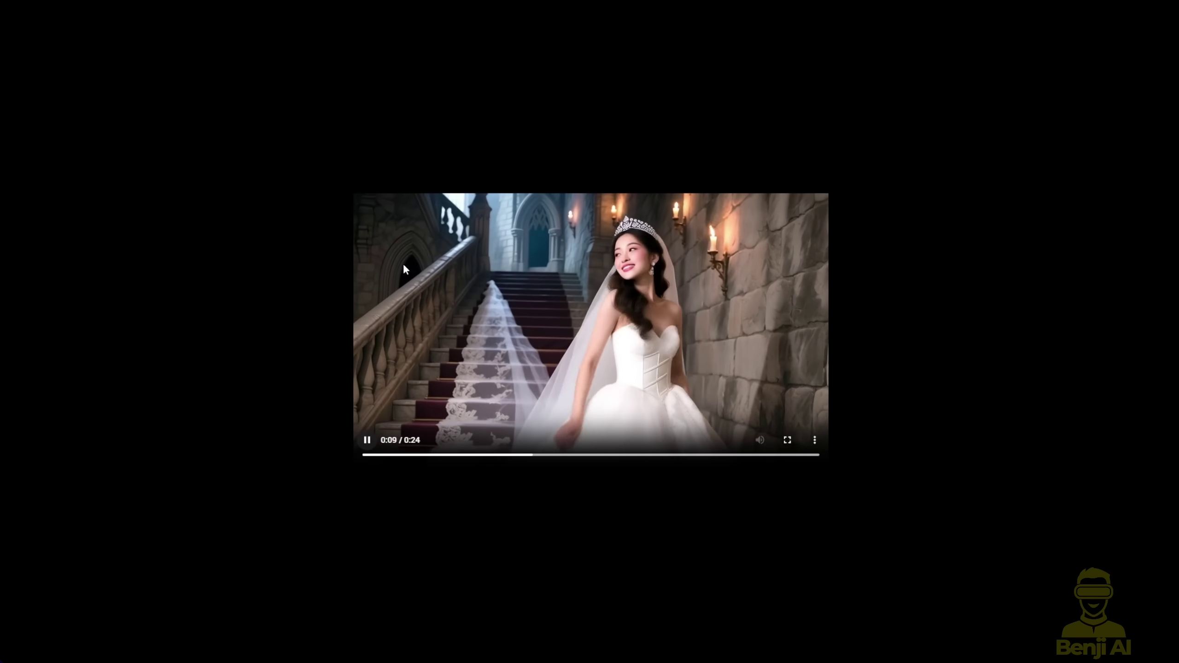
{"action": "left_click", "coordinate": [551, 420]}
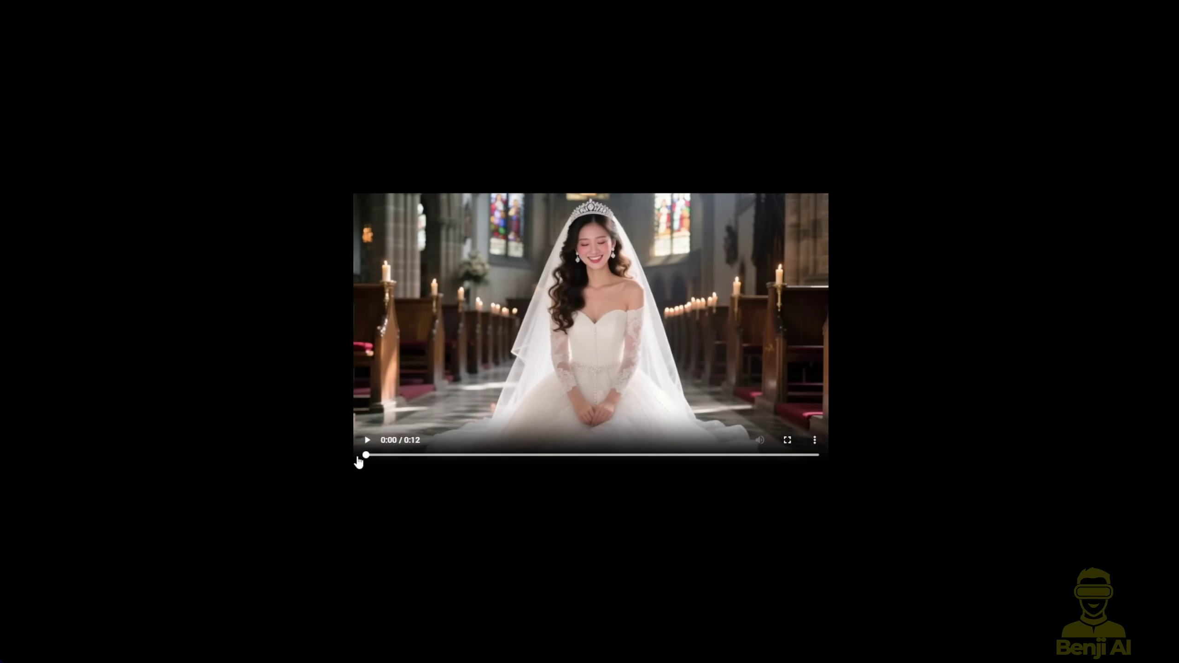
Restart the 12-second church clip from the beginning and pause it at 0:05
{"action": "left_click", "coordinate": [516, 386]}
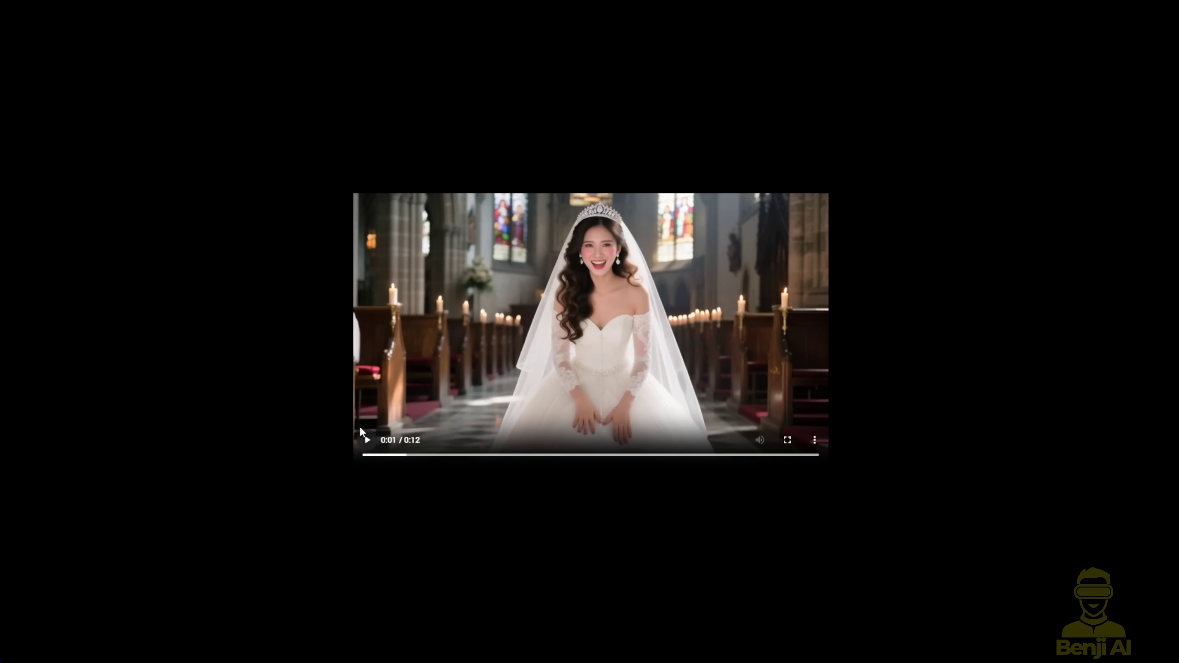
{"action": "left_click", "coordinate": [365, 455]}
{"action": "left_click", "coordinate": [366, 441]}
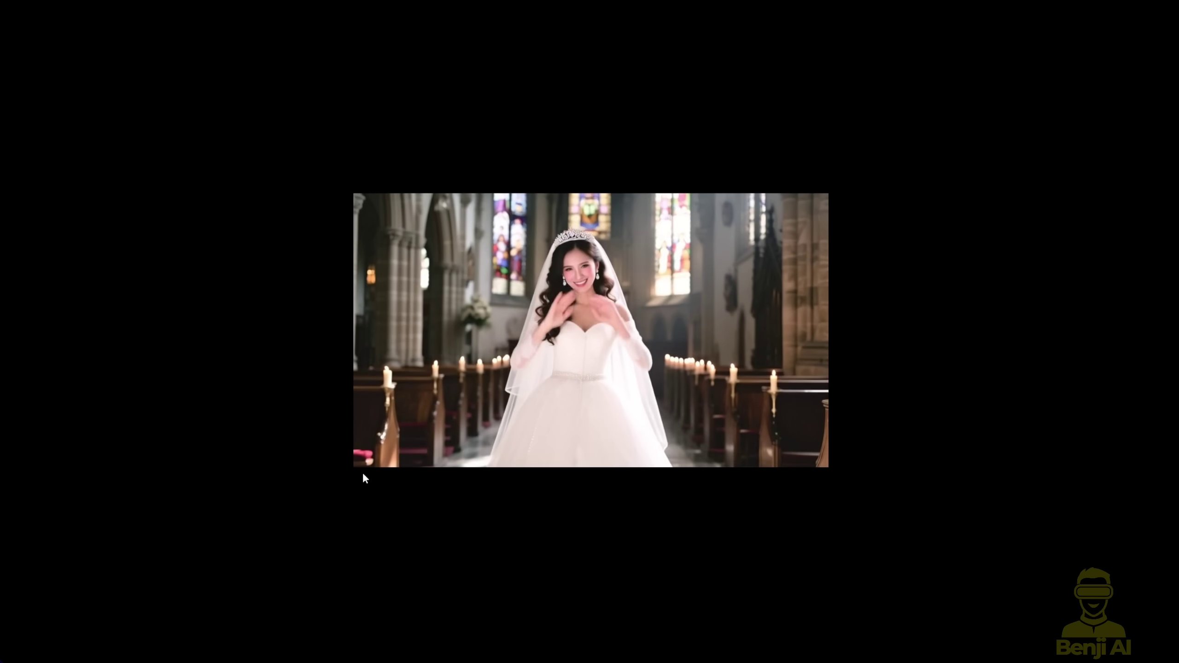
{"action": "left_click", "coordinate": [365, 441]}
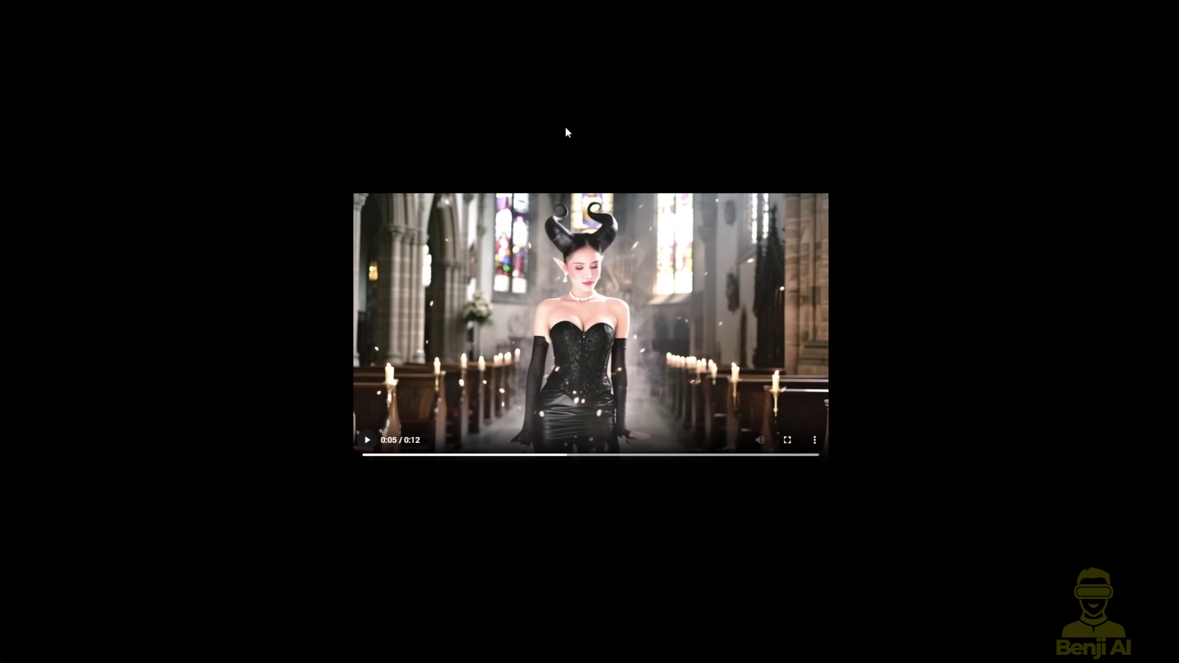
Scrub between the bride scene at 0:03 and the horned figure at 0:07, then resume
{"action": "left_click_drag", "start_coordinate": [474, 456], "coordinate": [646, 455]}
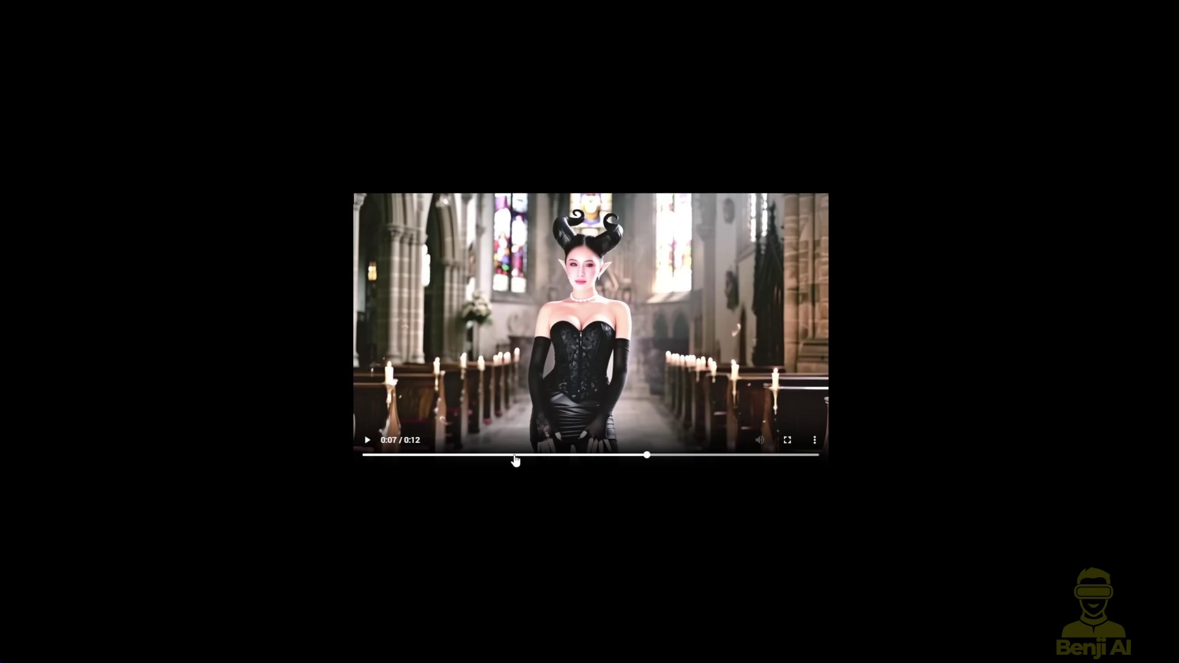
{"action": "left_click", "coordinate": [476, 456]}
{"action": "left_click_drag", "start_coordinate": [483, 456], "coordinate": [622, 459]}
{"action": "left_click", "coordinate": [617, 460]}
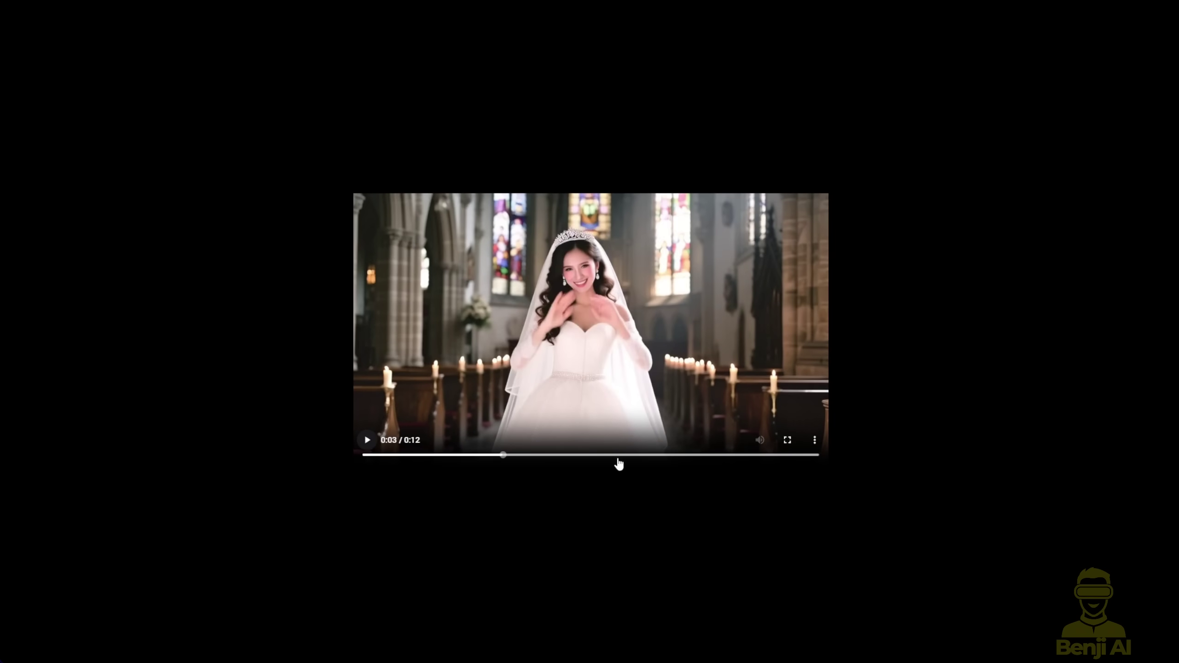
{"action": "left_click", "coordinate": [637, 455]}
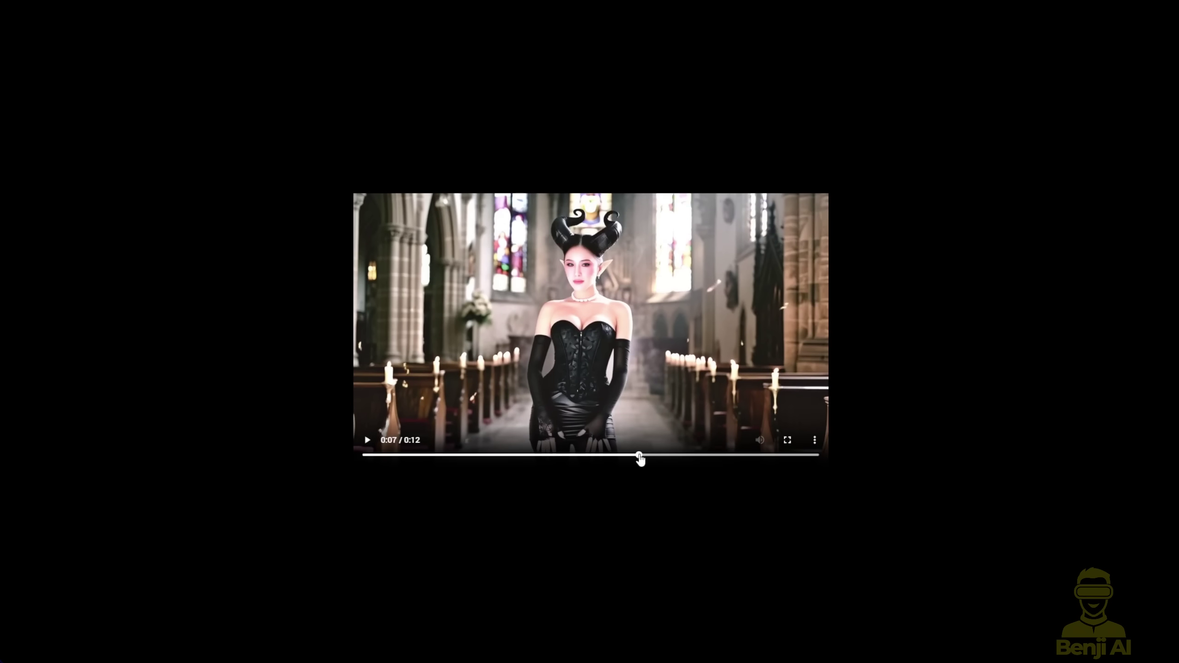
{"action": "left_click", "coordinate": [367, 441]}
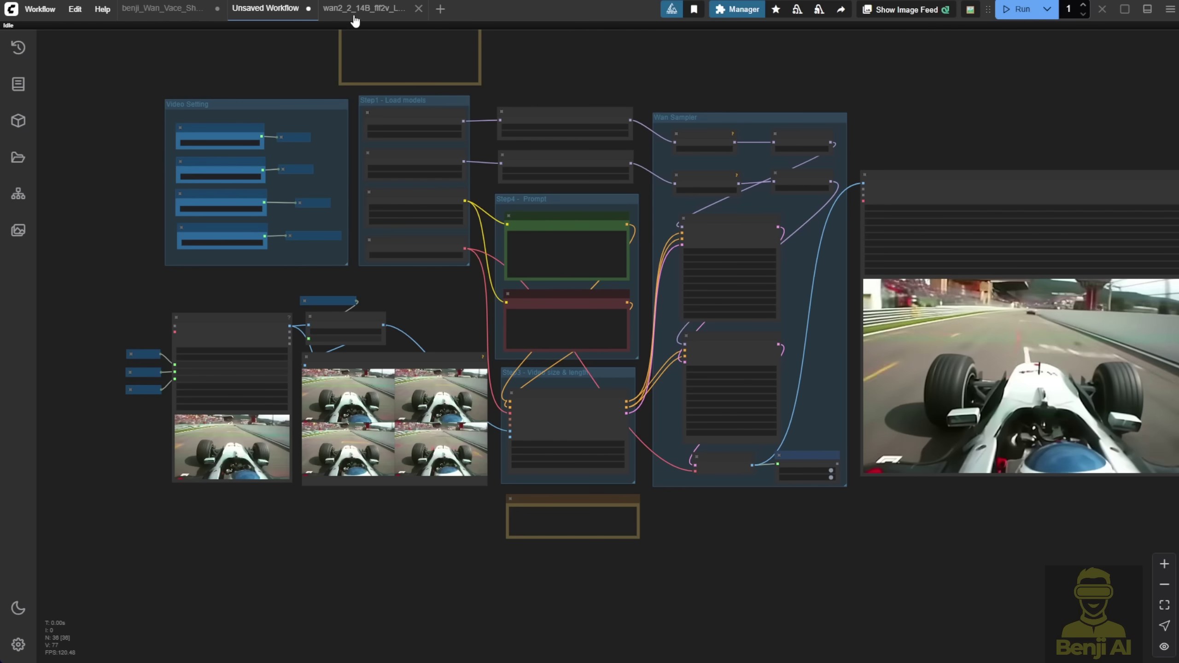
On the other workflow tab, play the church bride clip, jumping to 0:05, then replaying from 0:03
{"action": "left_click", "coordinate": [353, 8]}
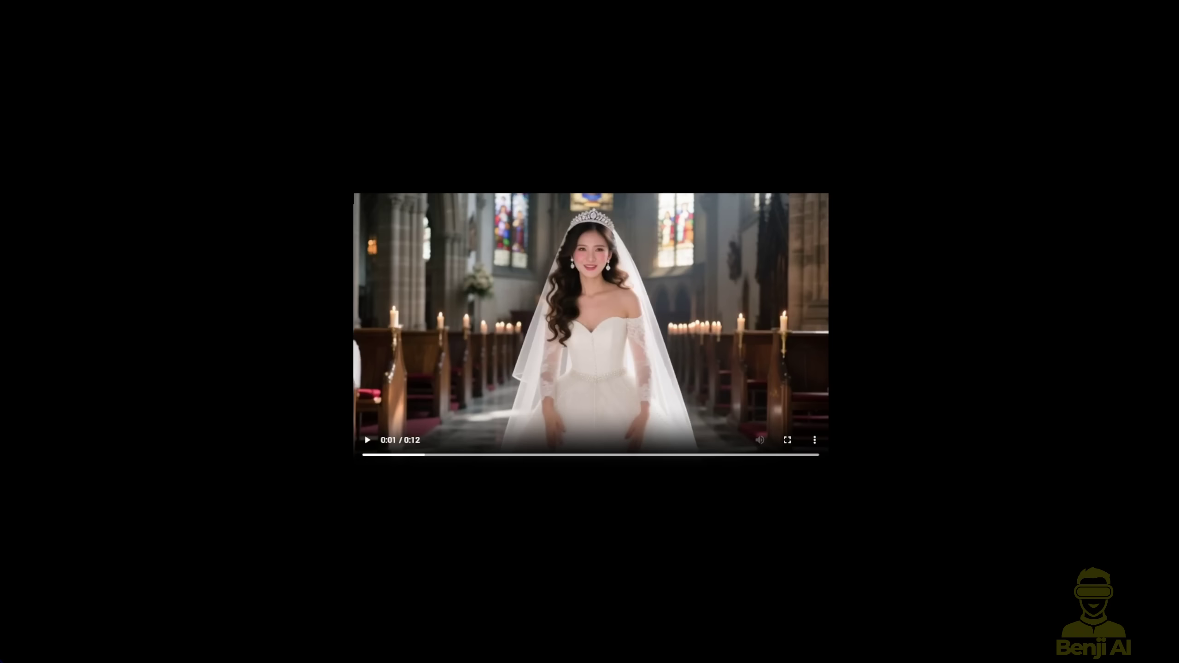
{"action": "left_click", "coordinate": [366, 440]}
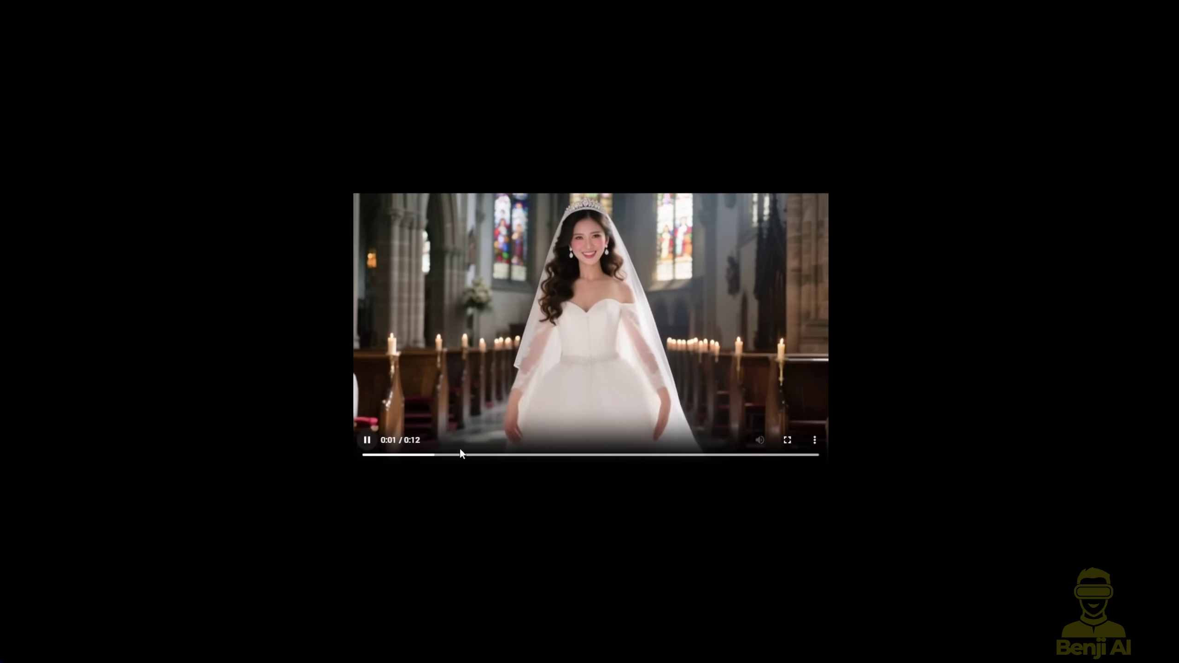
{"action": "left_click", "coordinate": [543, 455]}
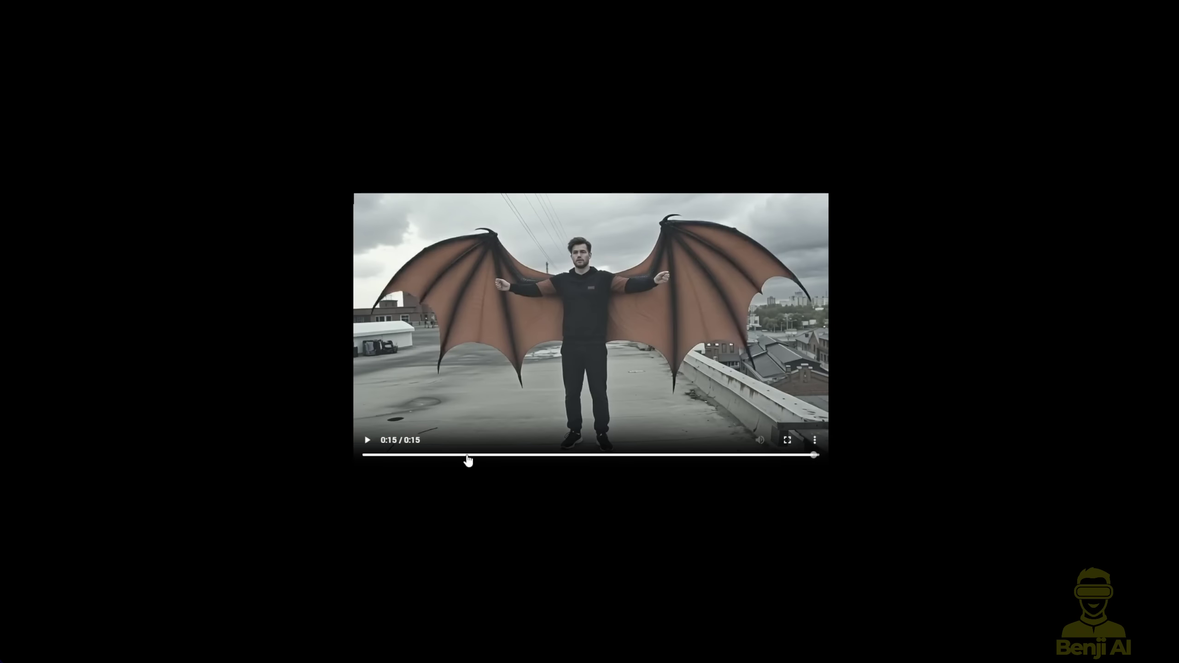
{"action": "left_click", "coordinate": [467, 456]}
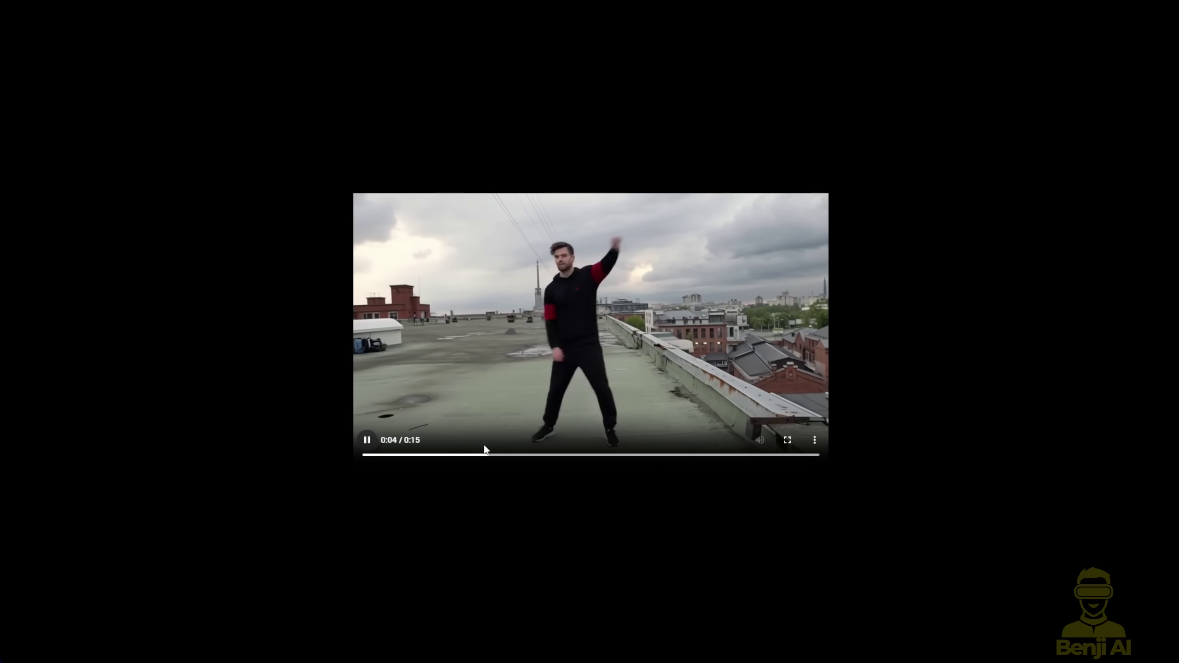
Seek the dancer video to 0:05 and play the bride video from 0:04 to about 0:11
{"action": "left_click", "coordinate": [367, 441]}
{"action": "left_click_drag", "start_coordinate": [516, 459], "coordinate": [545, 454]}
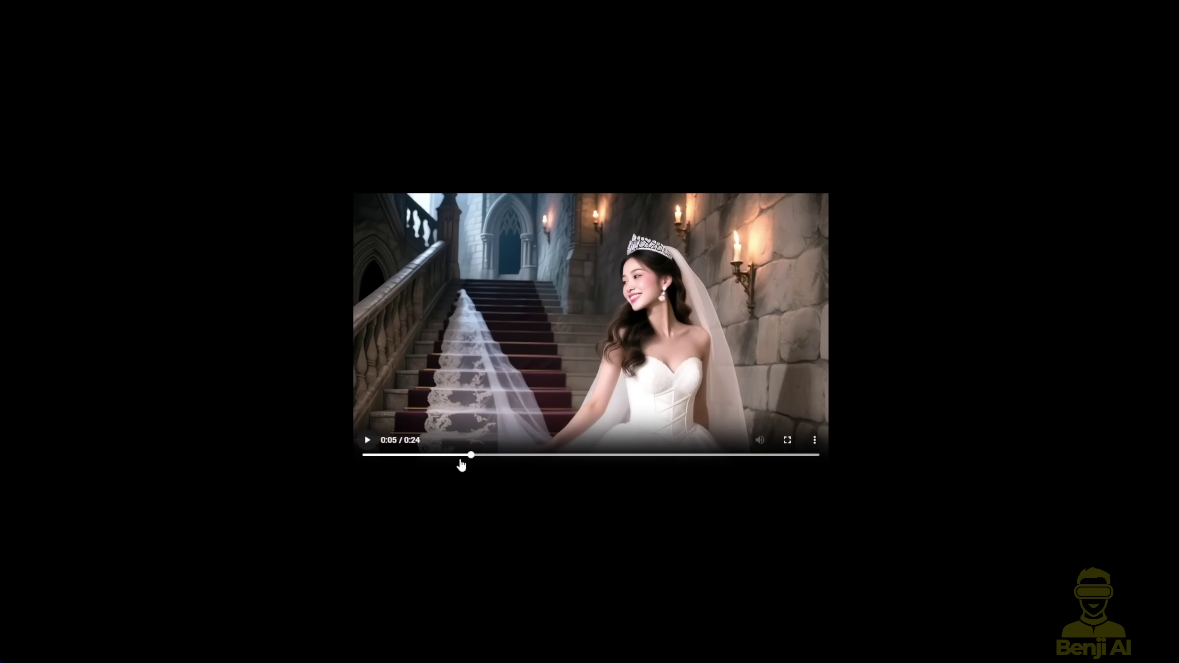
{"action": "left_click_drag", "start_coordinate": [463, 460], "coordinate": [459, 460]}
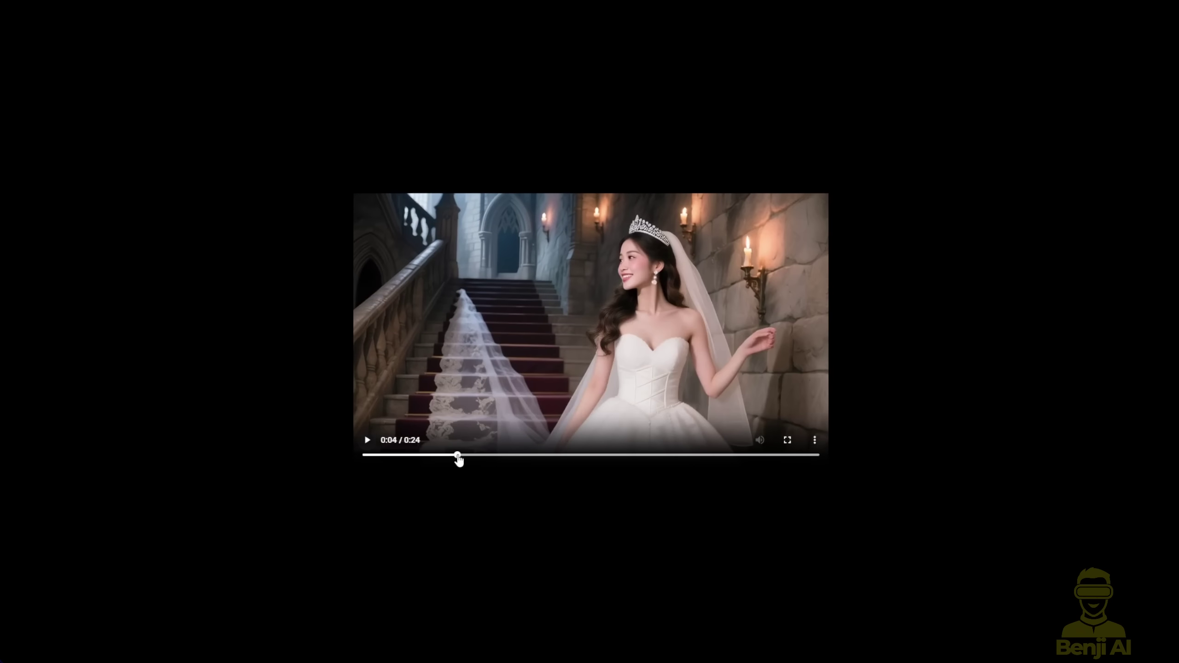
{"action": "left_click", "coordinate": [367, 446]}
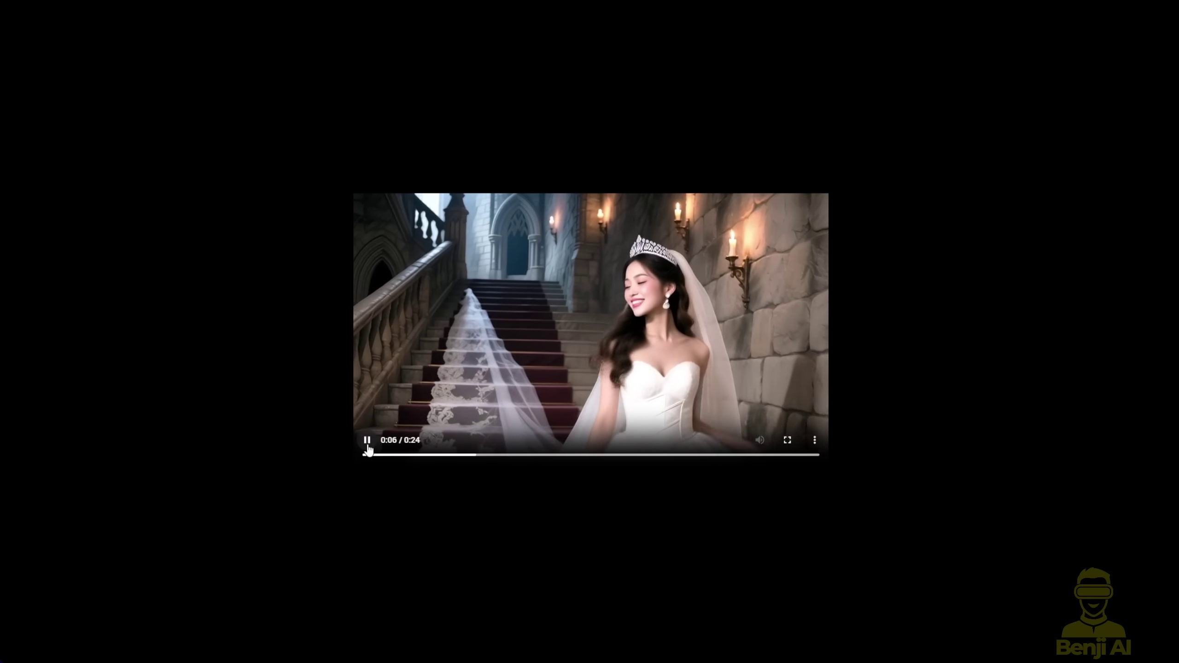
{"action": "left_click_drag", "start_coordinate": [601, 459], "coordinate": [577, 460]}
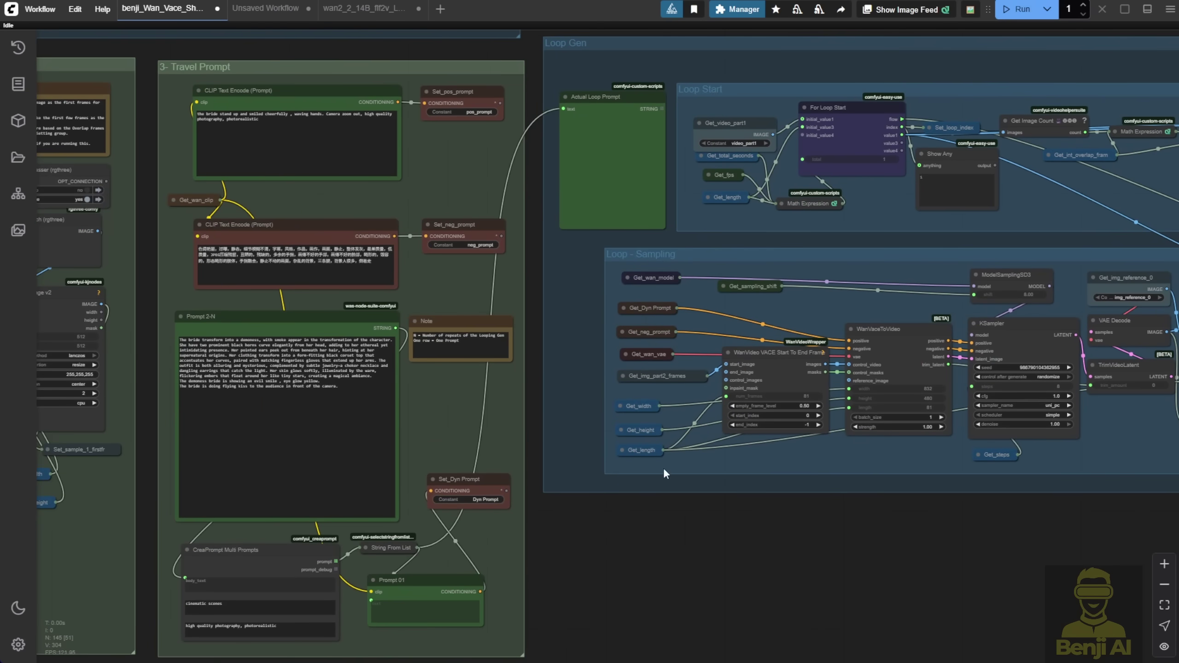
{"action": "left_click_drag", "start_coordinate": [663, 468], "coordinate": [383, 474]}
Inspect the KSampler node, then switch to the Wan 2.2 FLF2V Long Video Gen workflow tab
{"action": "scroll", "coordinate": [935, 375], "scroll_direction": "up", "scroll_amount": 2}
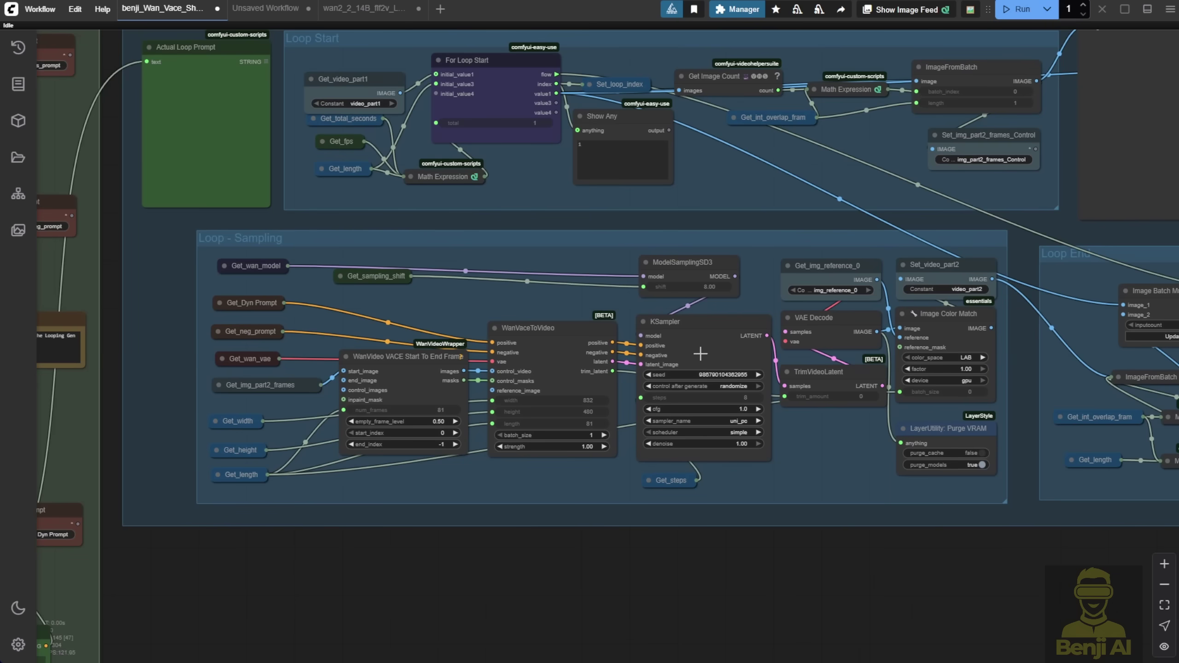
{"action": "scroll", "coordinate": [700, 354], "scroll_direction": "up", "scroll_amount": 3}
{"action": "left_click", "coordinate": [731, 320]}
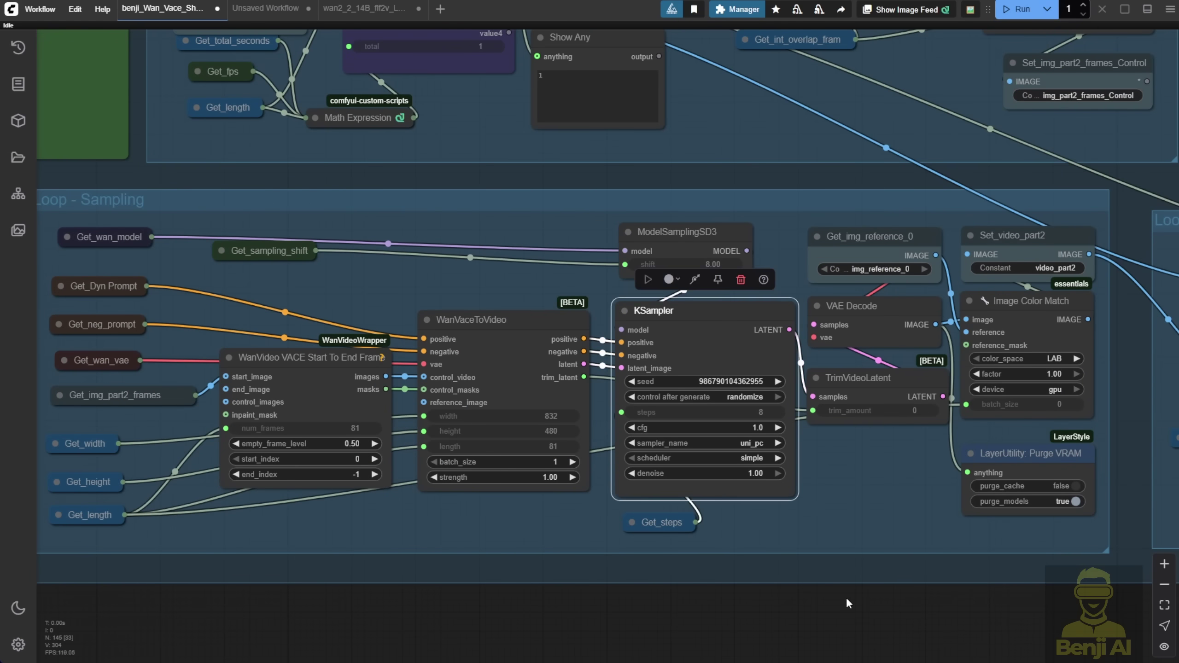
{"action": "scroll", "coordinate": [842, 589], "scroll_direction": "down", "scroll_amount": 10}
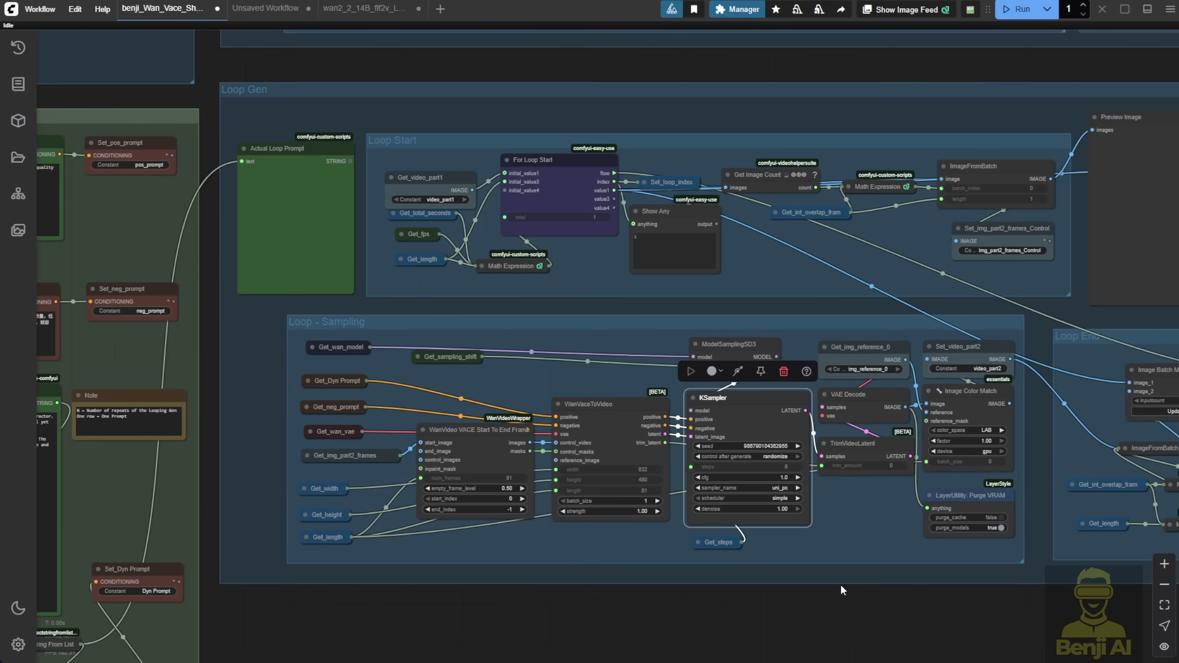
{"action": "scroll", "coordinate": [842, 590], "scroll_direction": "down", "scroll_amount": 2}
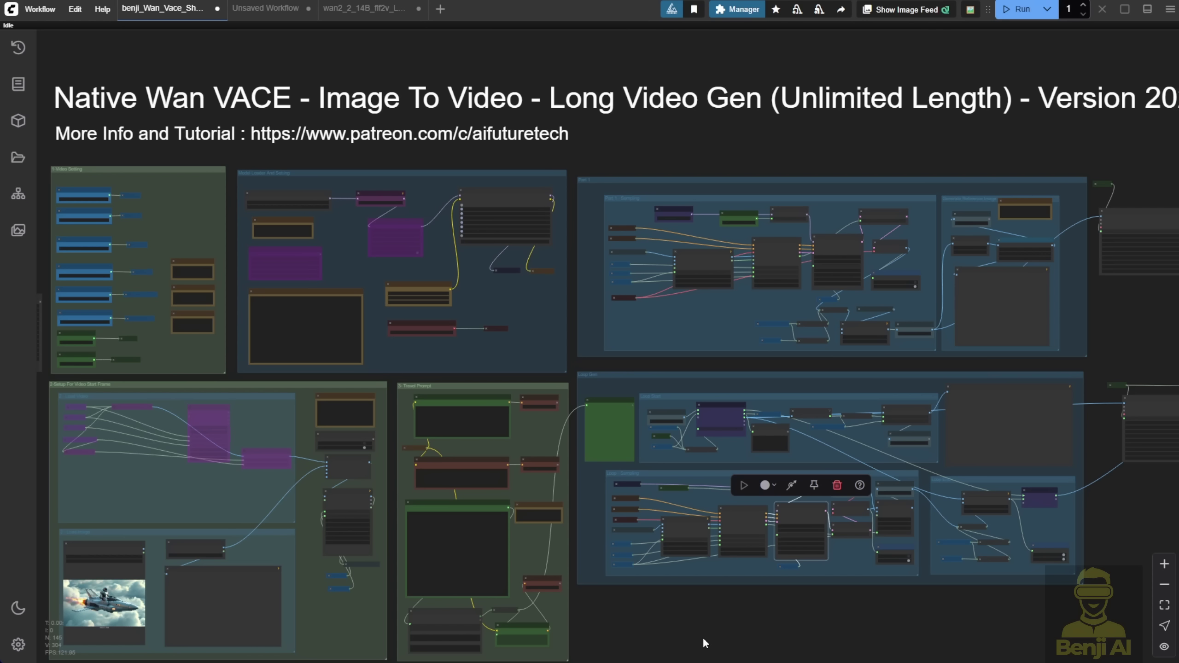
{"action": "left_click", "coordinate": [384, 14]}
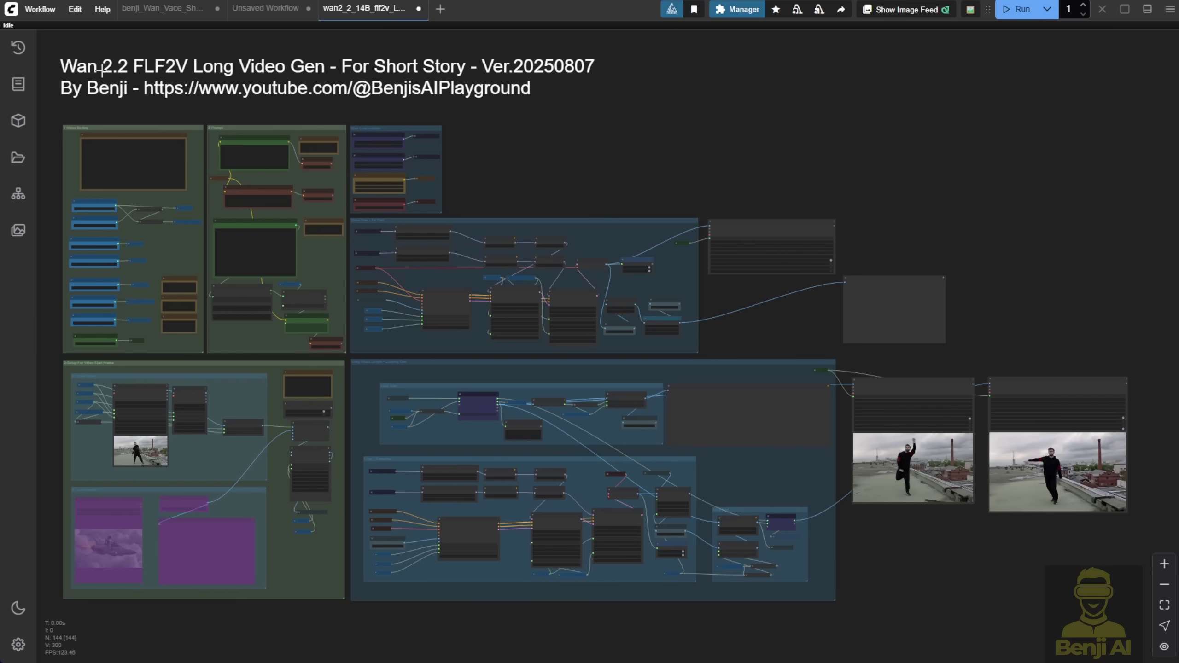
{"action": "scroll", "coordinate": [466, 139], "scroll_direction": "down", "scroll_amount": 2}
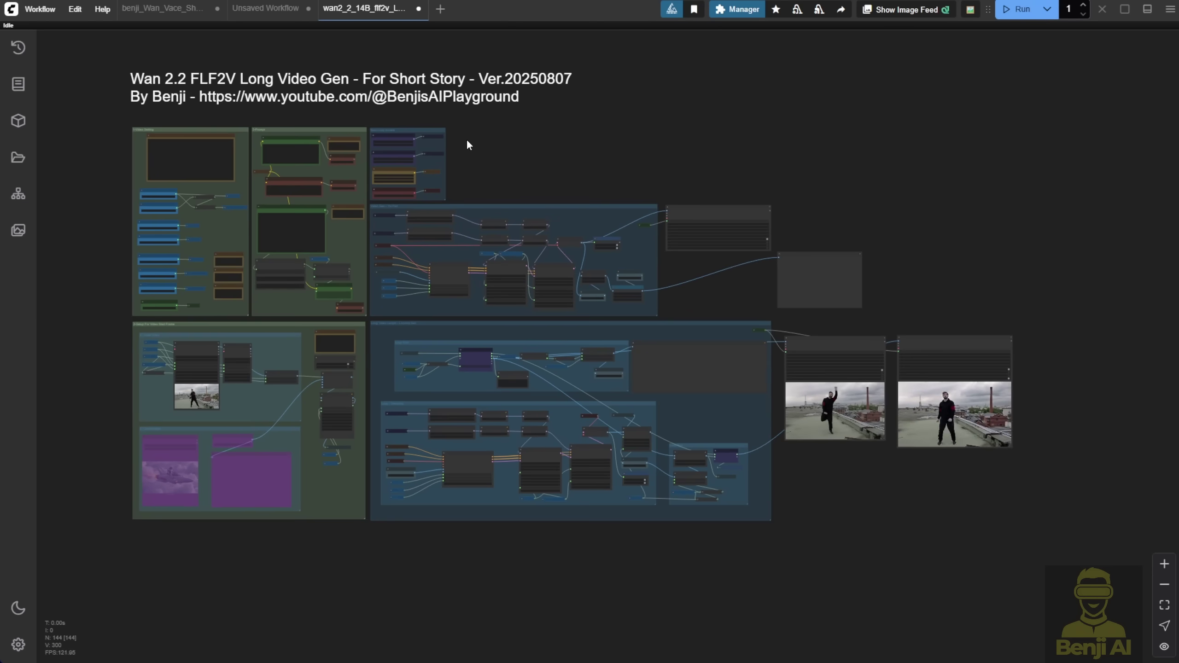
{"action": "scroll", "coordinate": [466, 144], "scroll_direction": "up", "scroll_amount": 3}
{"action": "left_click_drag", "start_coordinate": [501, 160], "coordinate": [567, 102]}
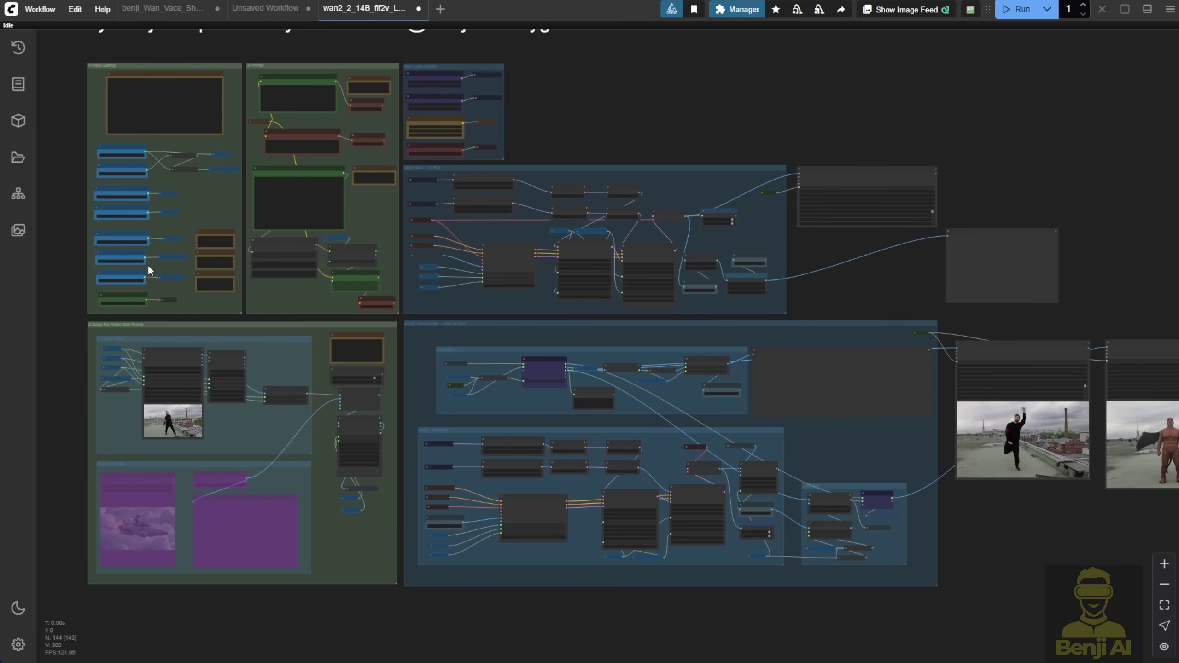
{"action": "scroll", "coordinate": [155, 288], "scroll_direction": "up", "scroll_amount": 6}
{"action": "scroll", "coordinate": [217, 296], "scroll_direction": "up", "scroll_amount": 3}
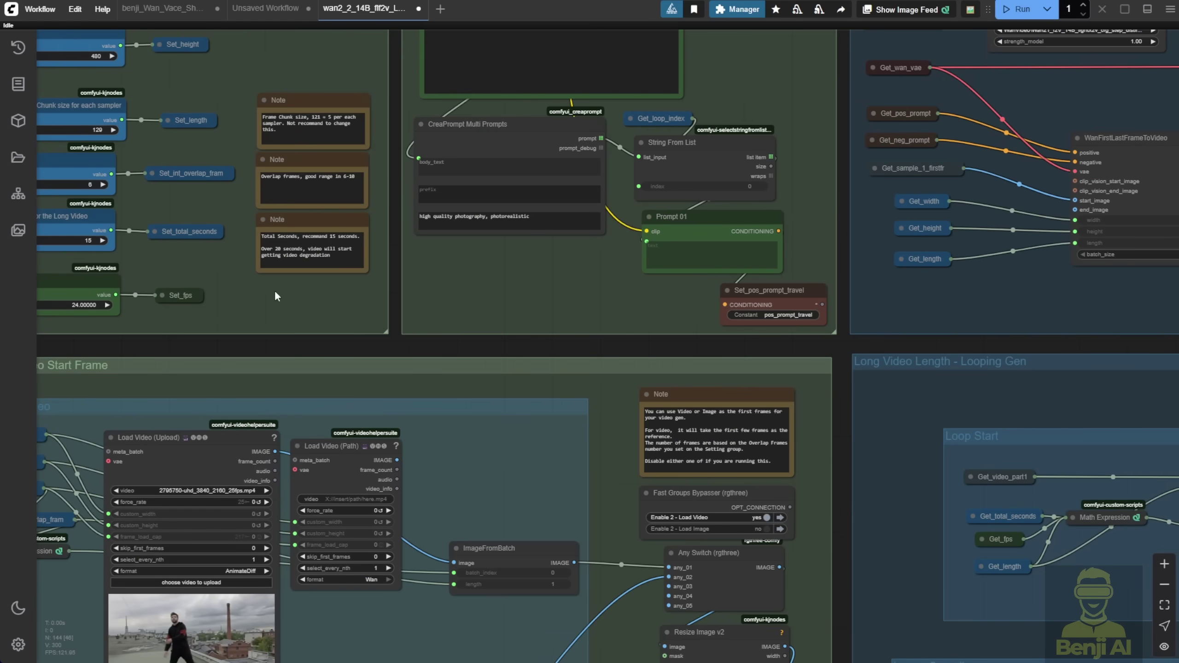
{"action": "scroll", "coordinate": [255, 249], "scroll_direction": "down", "scroll_amount": 2}
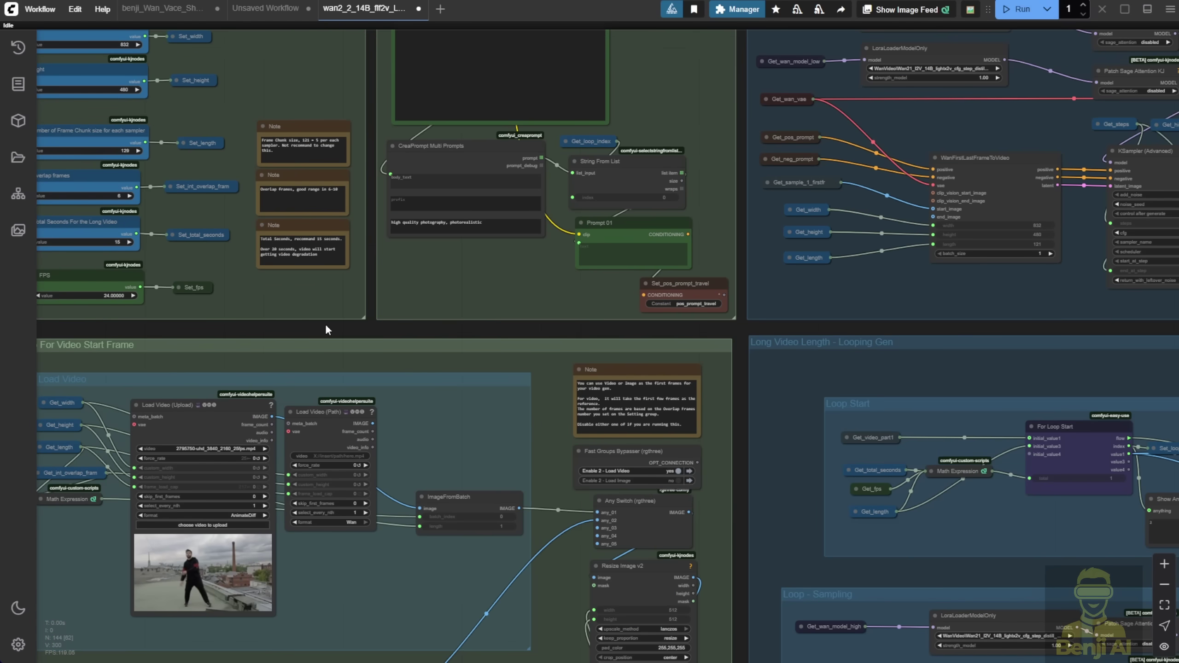
{"action": "scroll", "coordinate": [326, 324], "scroll_direction": "down", "scroll_amount": 4}
{"action": "left_click_drag", "start_coordinate": [838, 362], "coordinate": [199, 211]}
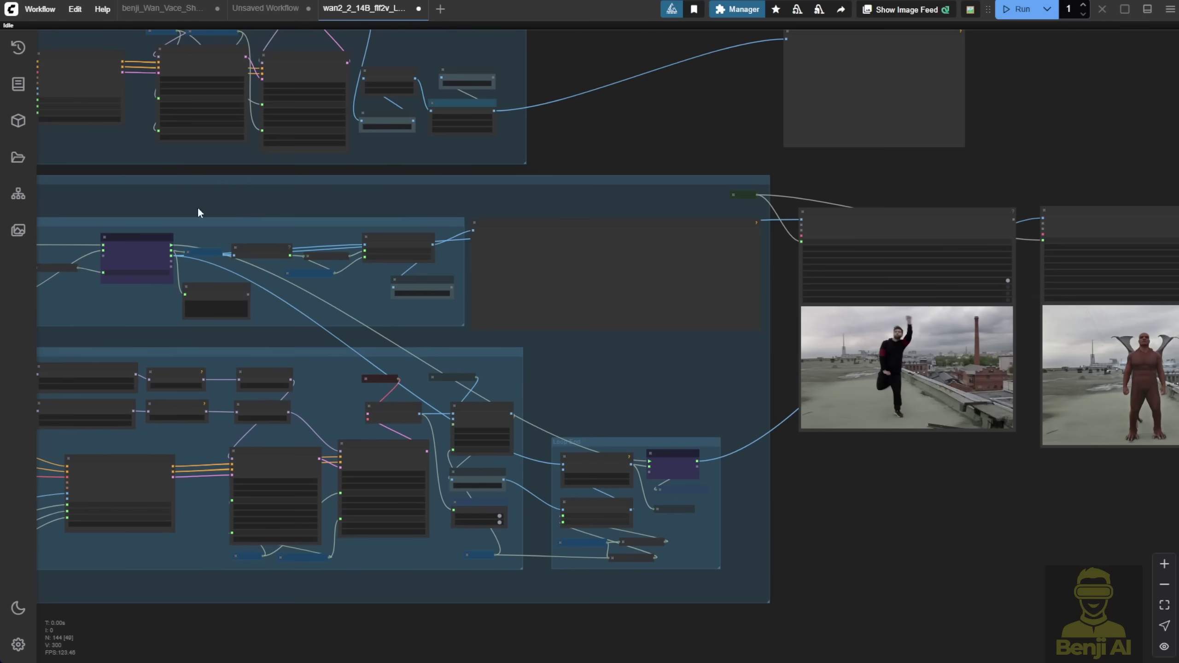
{"action": "scroll", "coordinate": [921, 495], "scroll_direction": "down", "scroll_amount": 1}
{"action": "left_click_drag", "start_coordinate": [922, 495], "coordinate": [479, 477]}
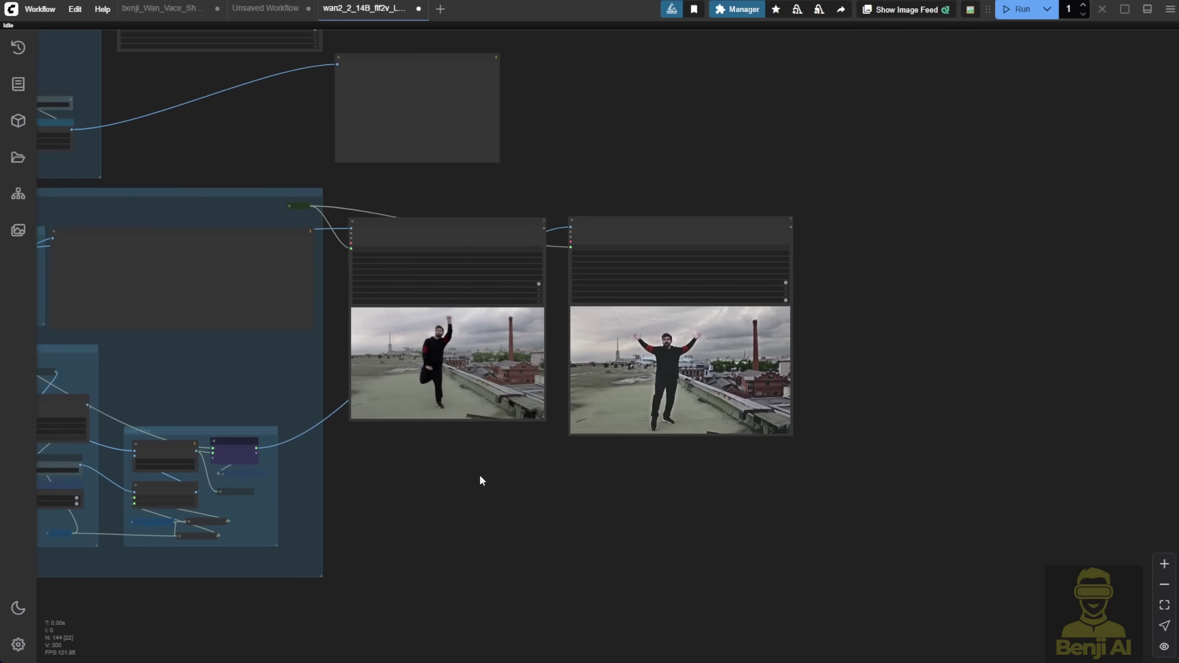
{"action": "scroll", "coordinate": [544, 449], "scroll_direction": "up", "scroll_amount": 4}
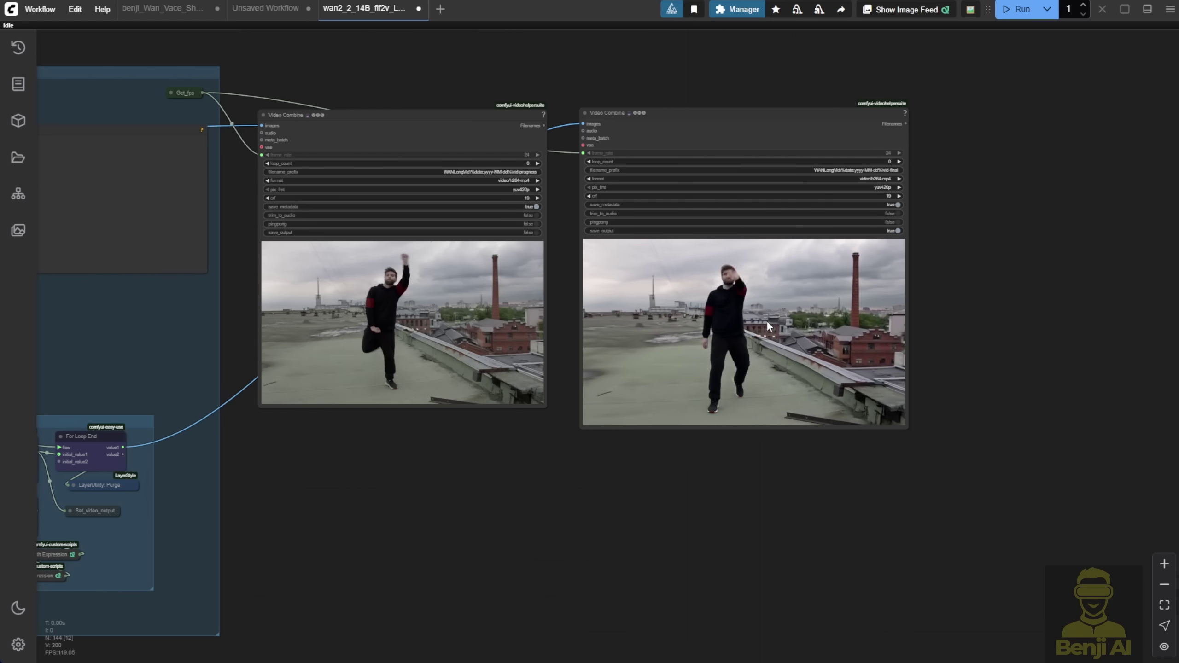
{"action": "scroll", "coordinate": [767, 321], "scroll_direction": "down", "scroll_amount": 10}
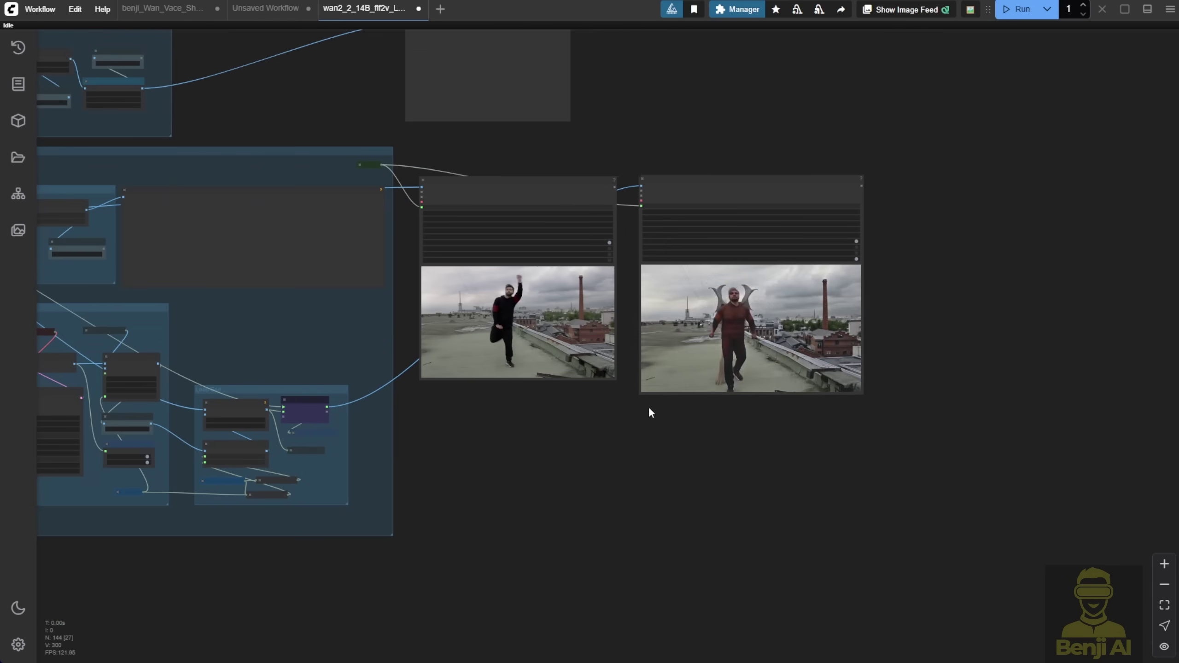
{"action": "scroll", "coordinate": [672, 154], "scroll_direction": "up", "scroll_amount": 3}
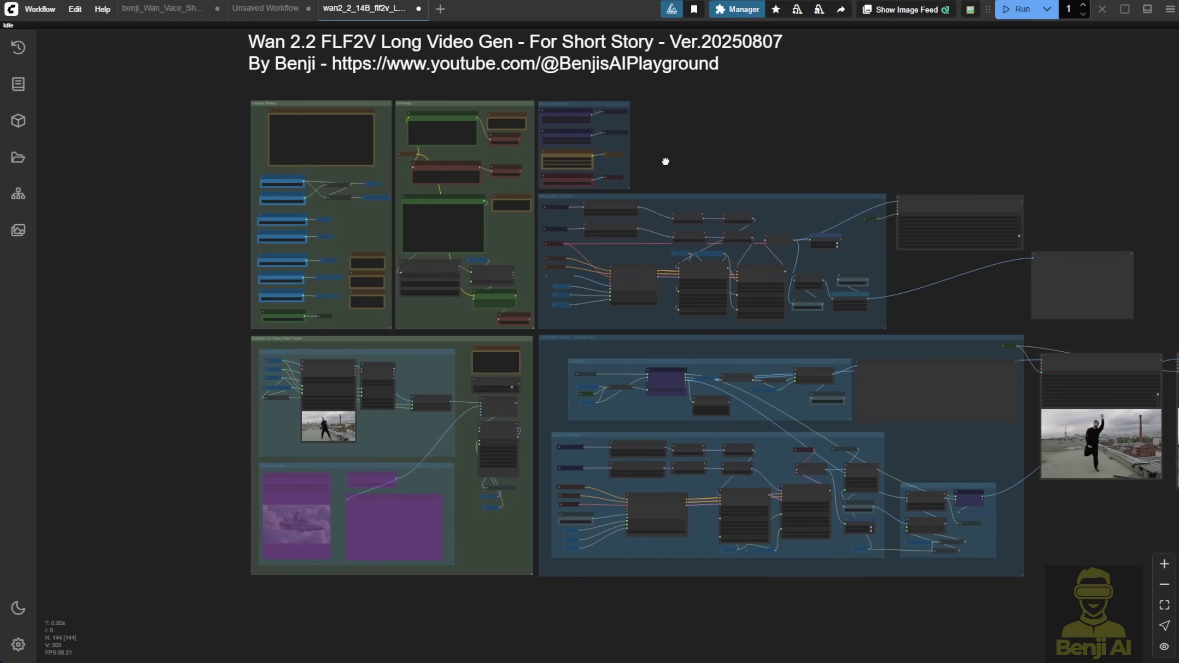
Zoom in on the Video Combine previews showing the rooftop dancer and the dark-winged red demon
{"action": "scroll", "coordinate": [665, 163], "scroll_direction": "right", "scroll_amount": 2}
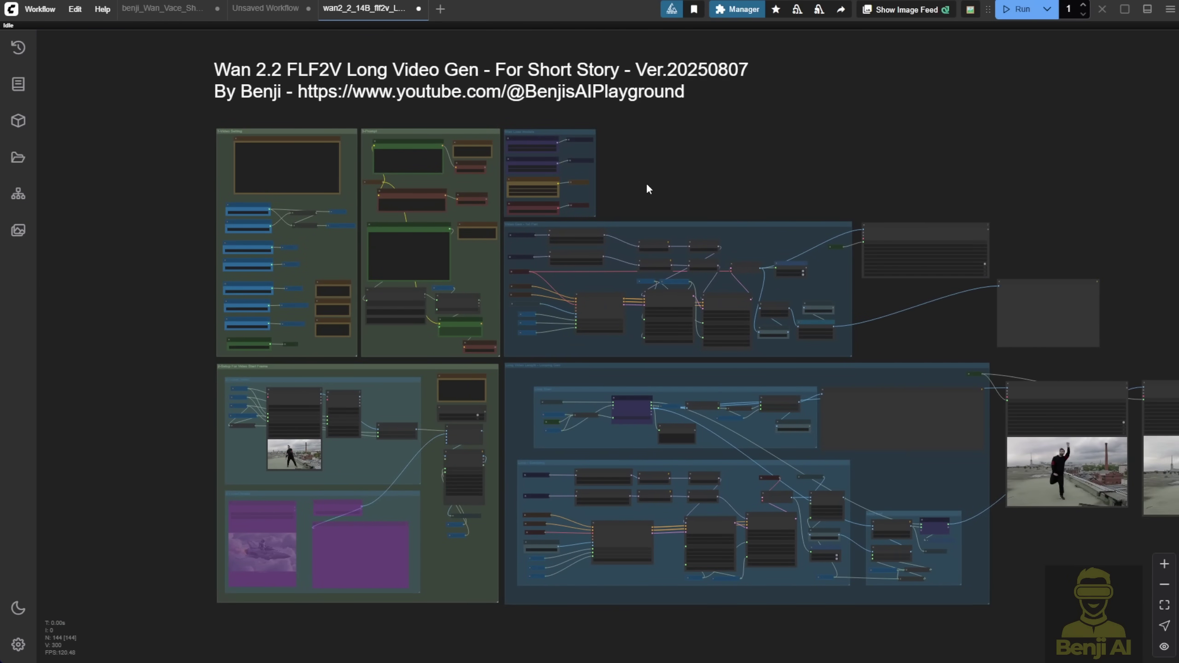
{"action": "left_click_drag", "start_coordinate": [647, 182], "coordinate": [578, 179]}
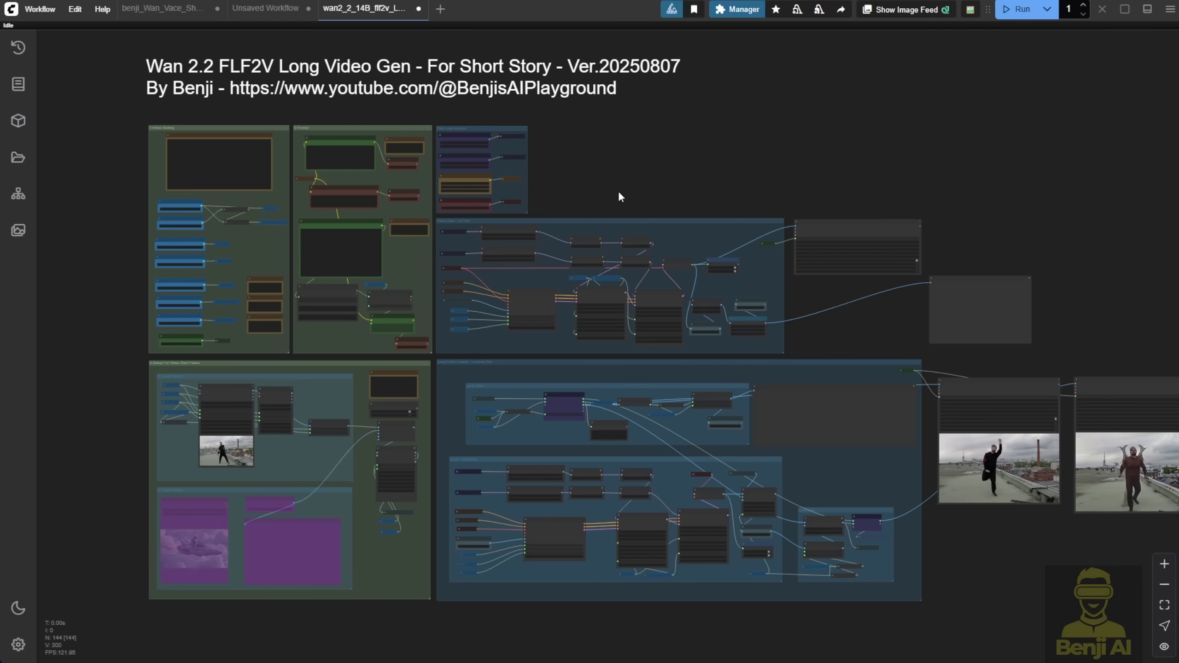
{"action": "scroll", "coordinate": [1111, 274], "scroll_direction": "up", "scroll_amount": 3}
{"action": "left_click_drag", "start_coordinate": [1104, 326], "coordinate": [904, 181]}
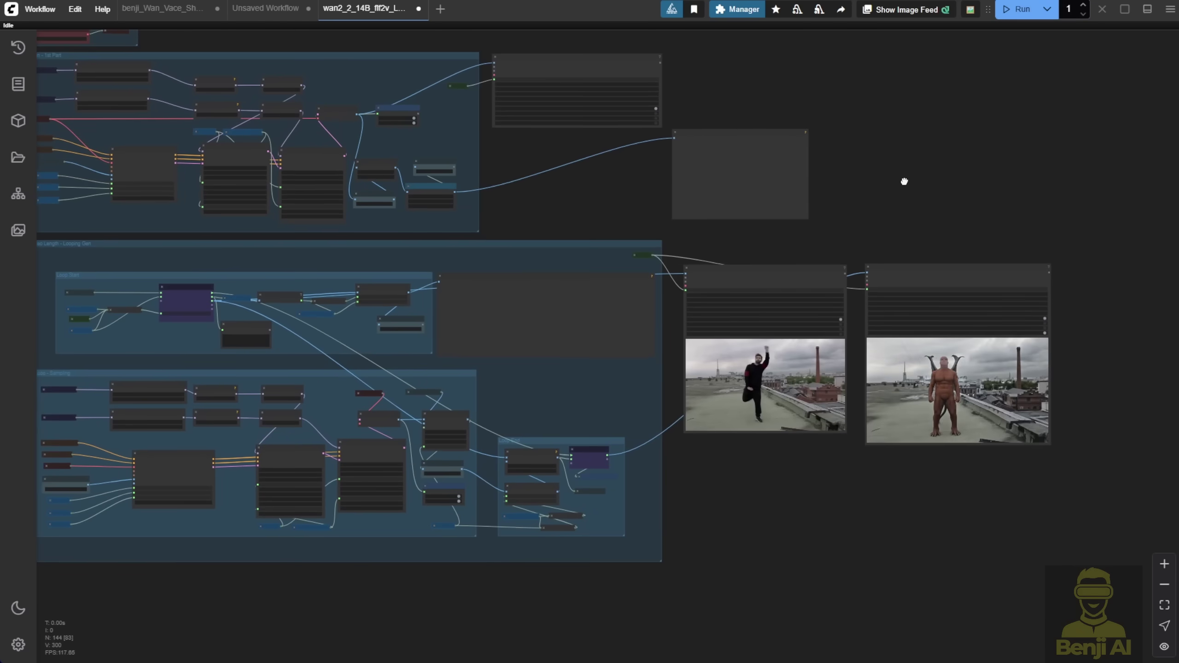
{"action": "scroll", "coordinate": [947, 321], "scroll_direction": "up", "scroll_amount": 2}
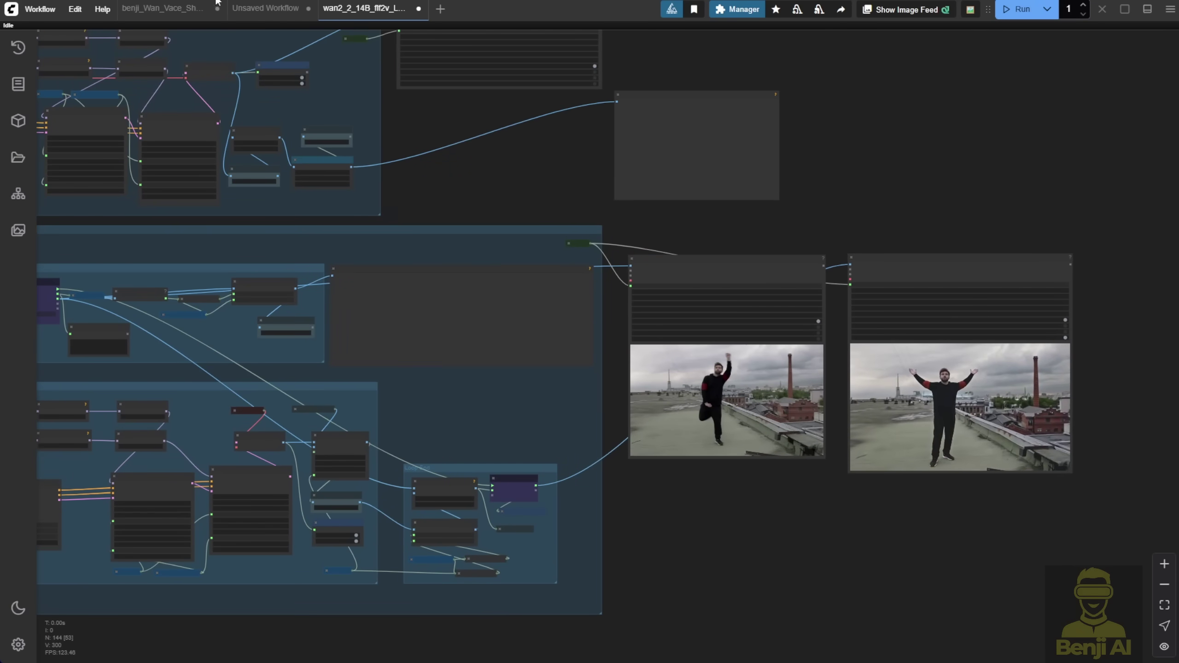